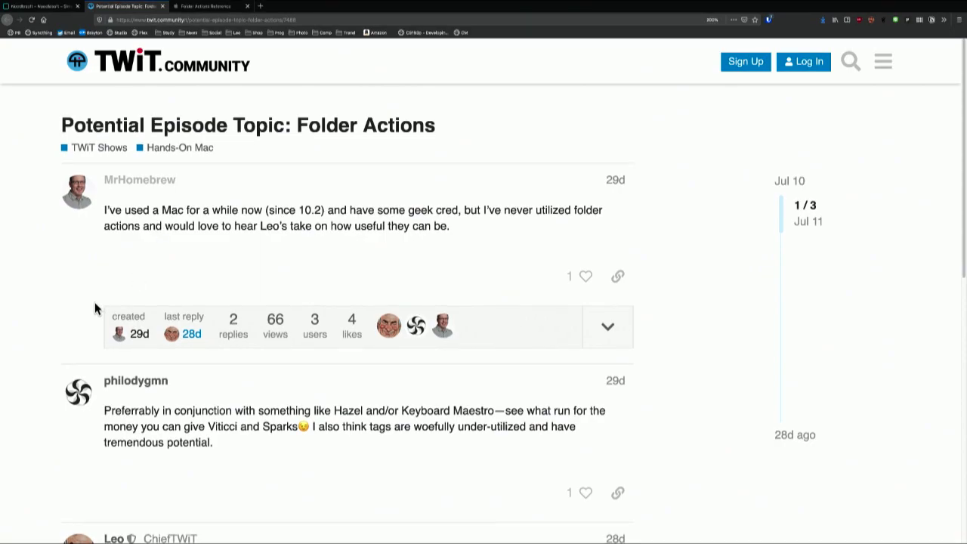
Scroll through the 'Potential Episode Topic: Folder Actions' thread in TWiT Community
scroll(95, 306, "down", 3)
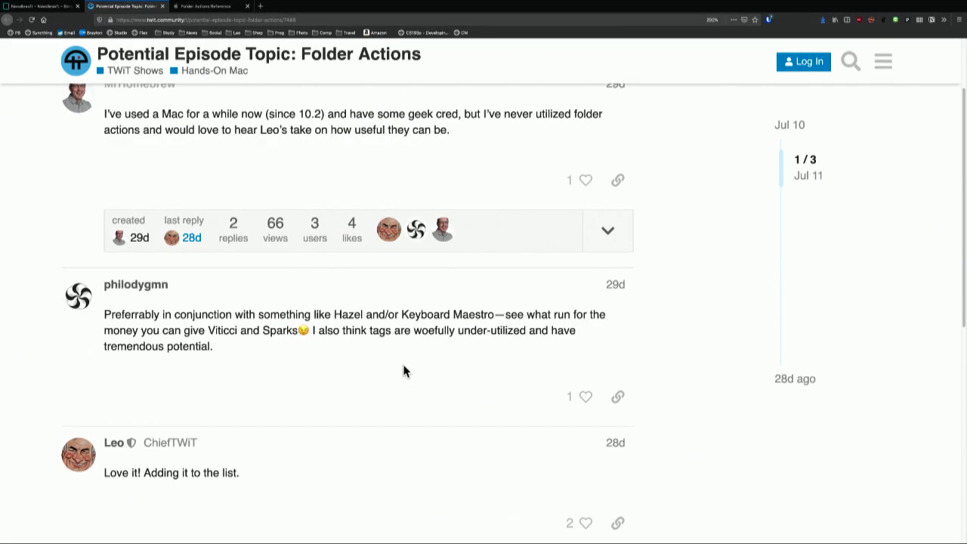
scroll(404, 370, "up", 3)
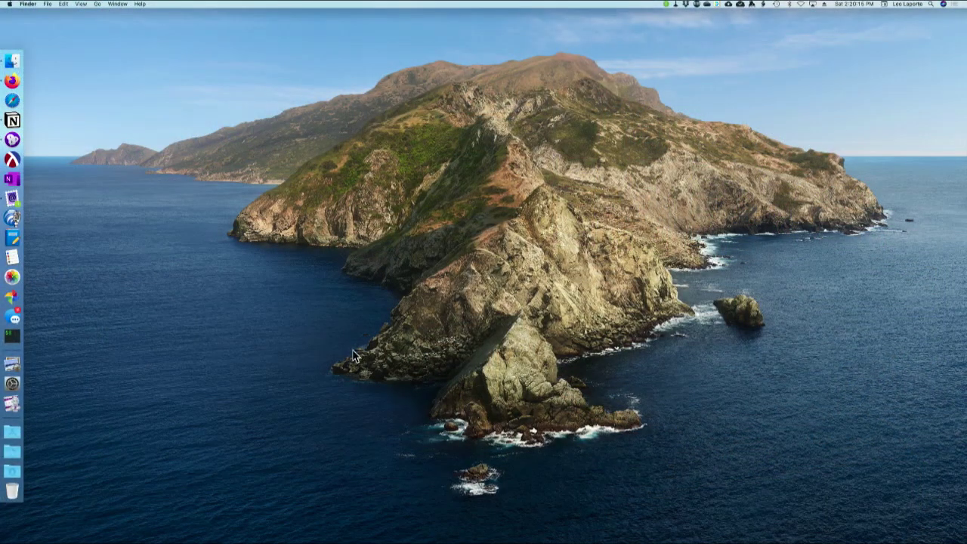
Create a new folder on the desktop and name it 'Test'
right_click(528, 121)
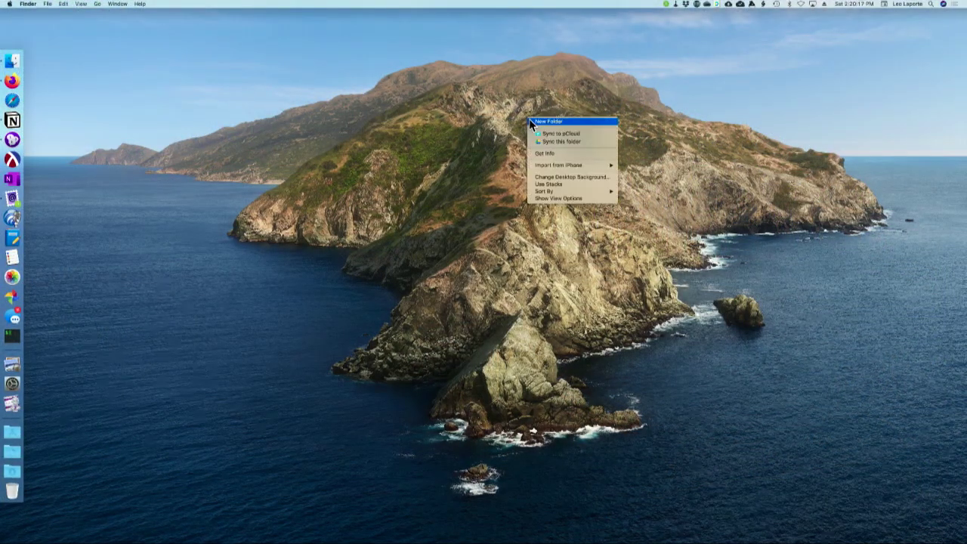
left_click(533, 122)
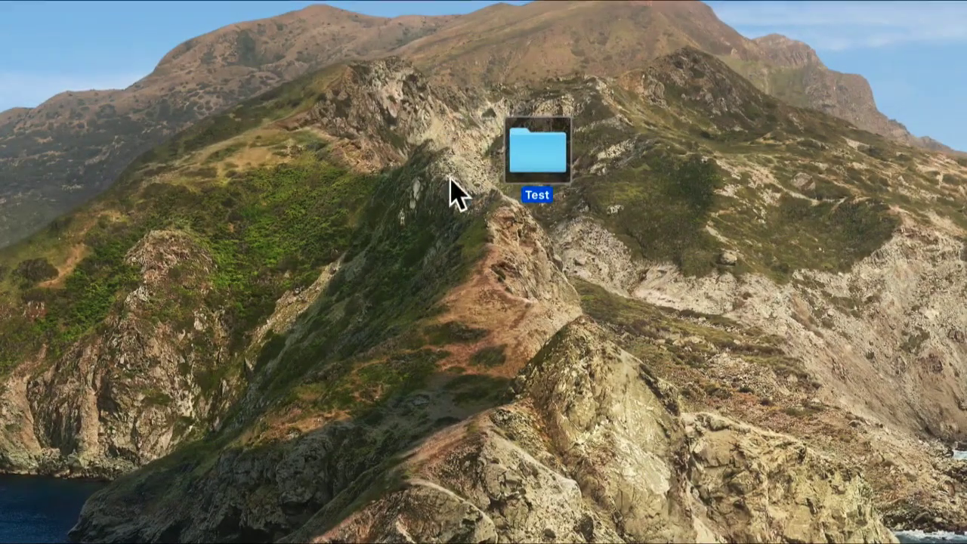
left_click(450, 246)
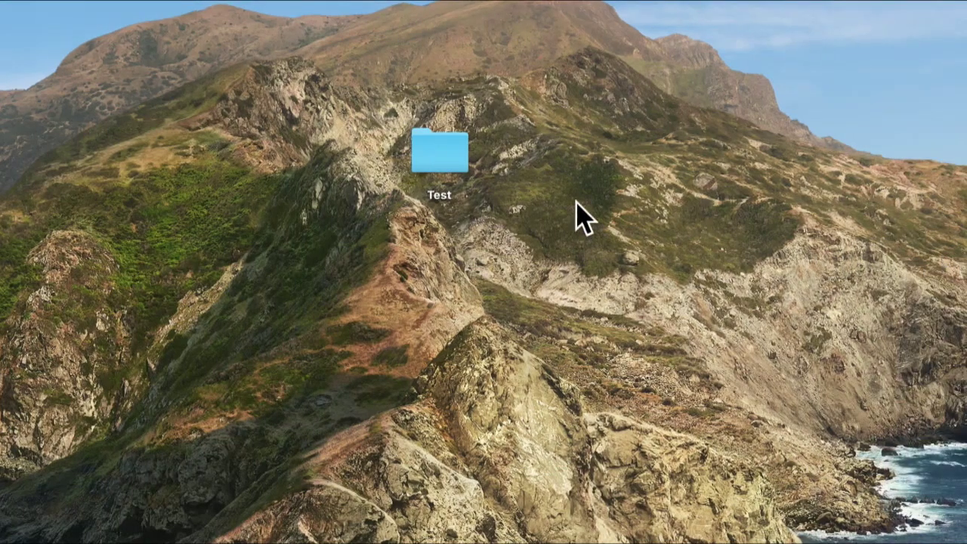
From the Test folder's Quick Actions menu, open the Customize settings listing Markup, Trim, Create PDF and Rotate
right_click(451, 162)
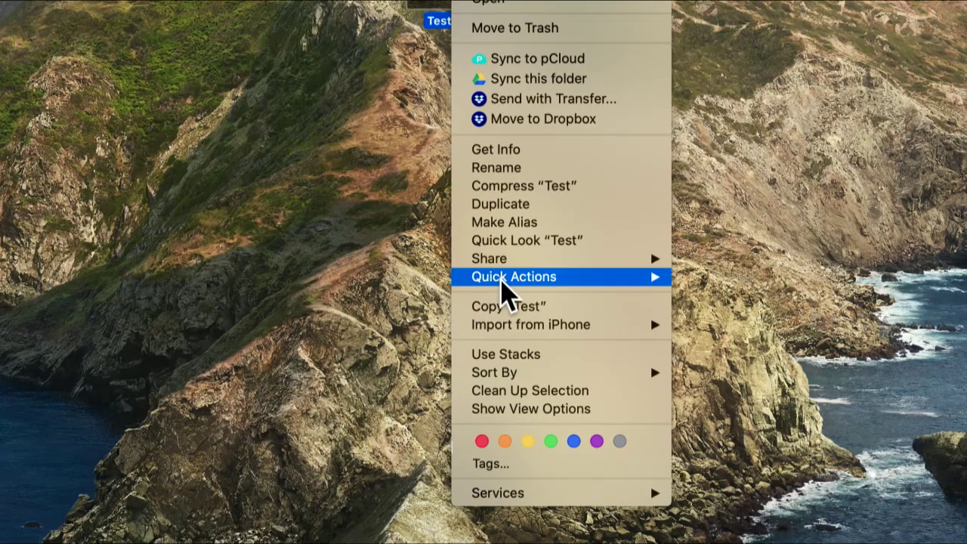
mouse_move(519, 274)
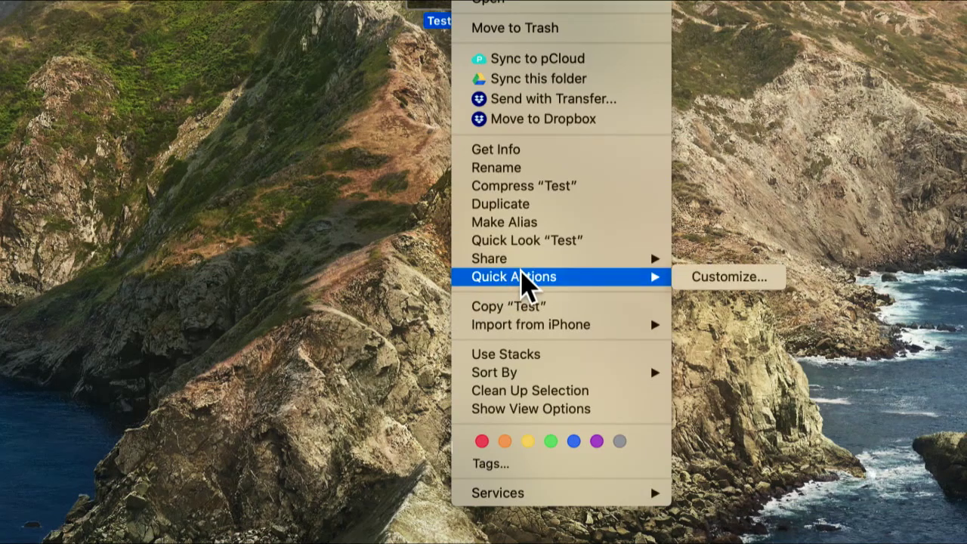
left_click(697, 276)
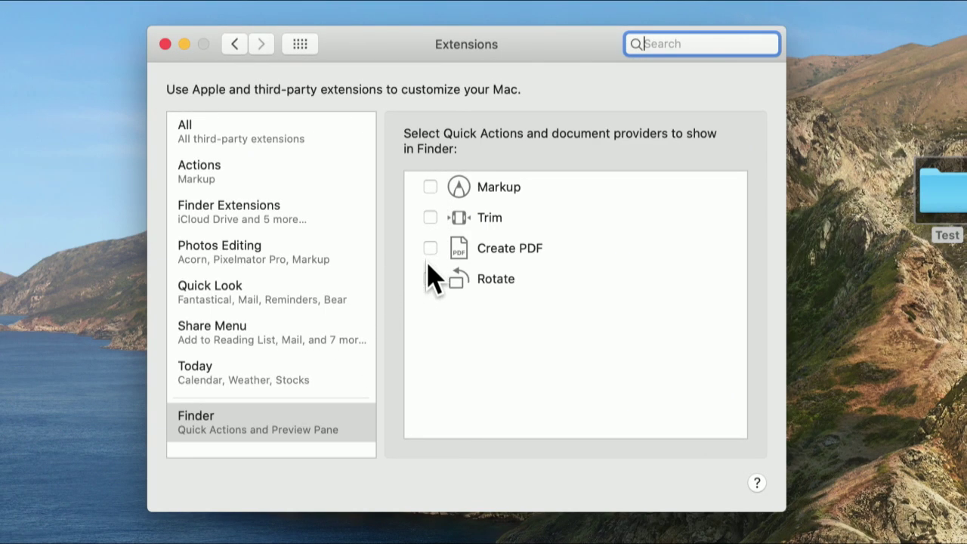
Browse the Today, Share Menu, Quick Look, Photos Editing, Actions and All extension categories, ending on Finder Extensions
left_click(284, 356)
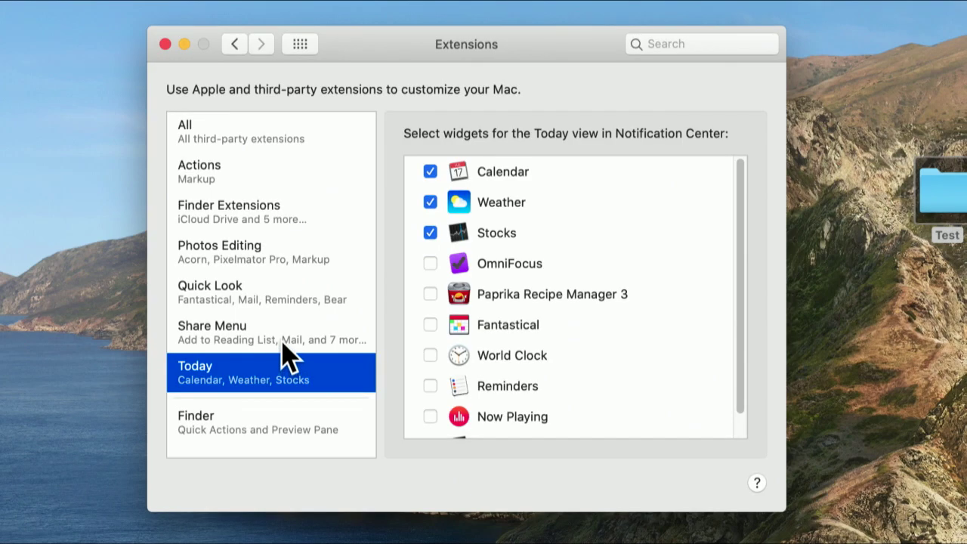
left_click(281, 341)
left_click(273, 303)
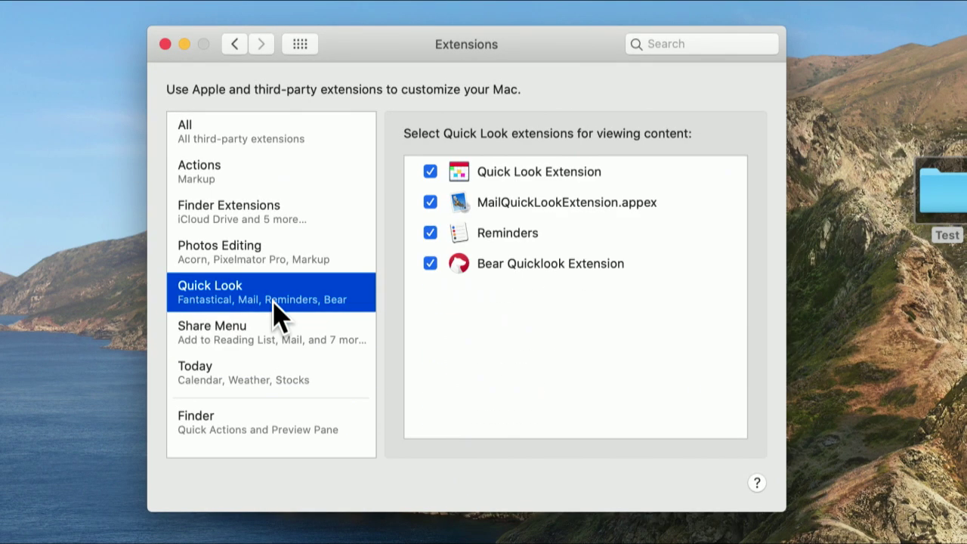
left_click(259, 260)
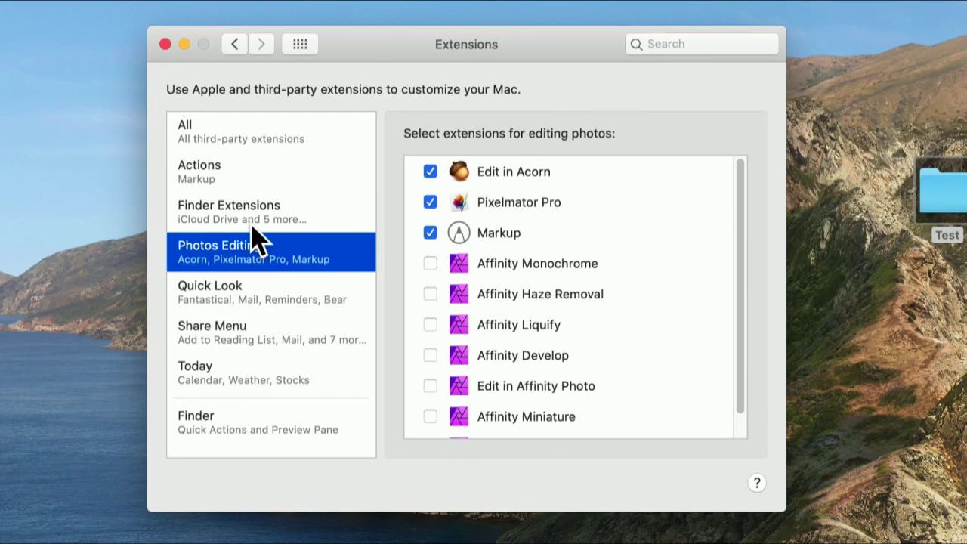
left_click(251, 223)
left_click(229, 172)
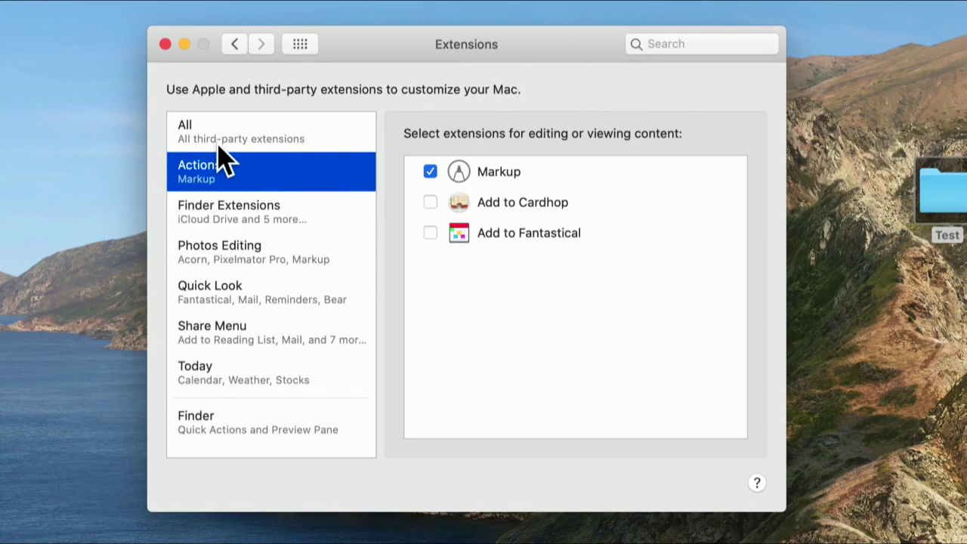
left_click(223, 143)
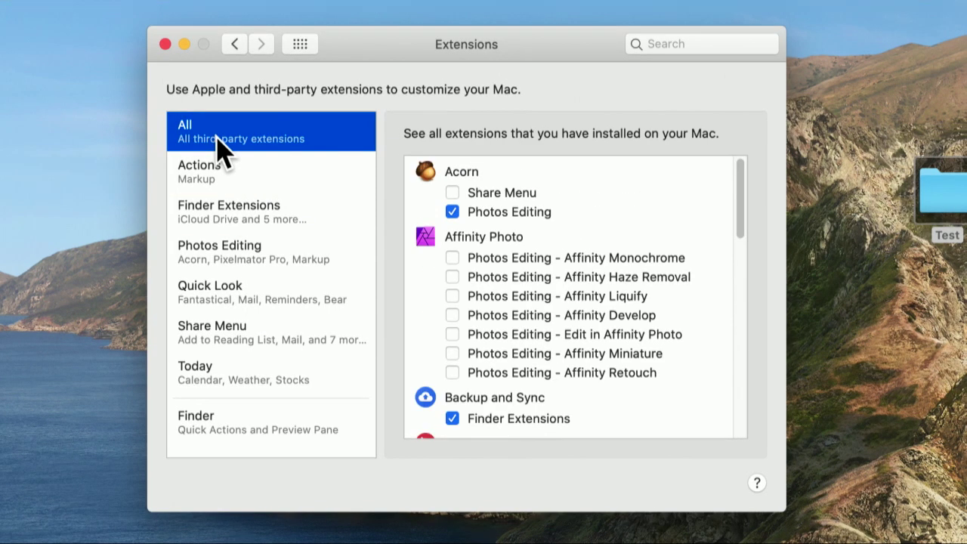
left_click(222, 173)
left_click(222, 195)
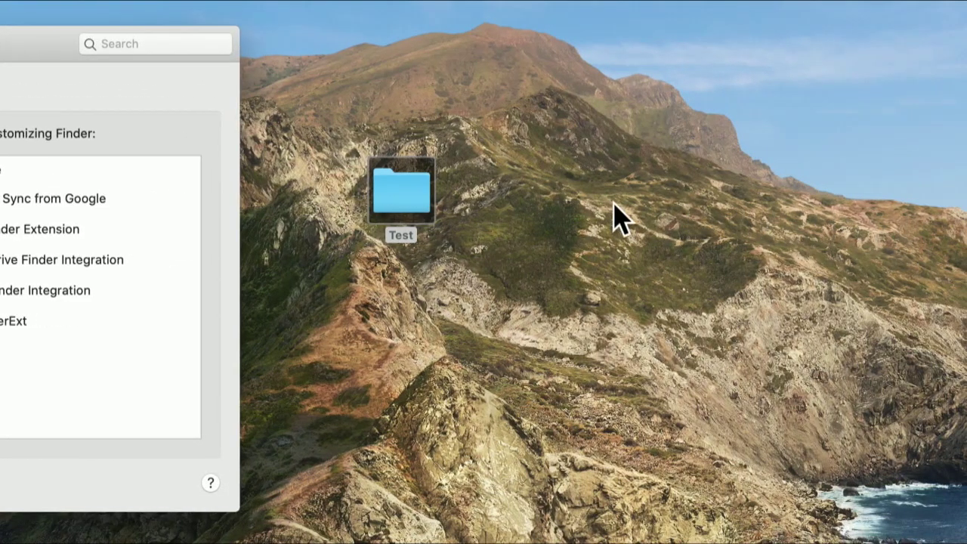
Launch the Folder Actions Setup service from the Test folder's Services menu
right_click(414, 199)
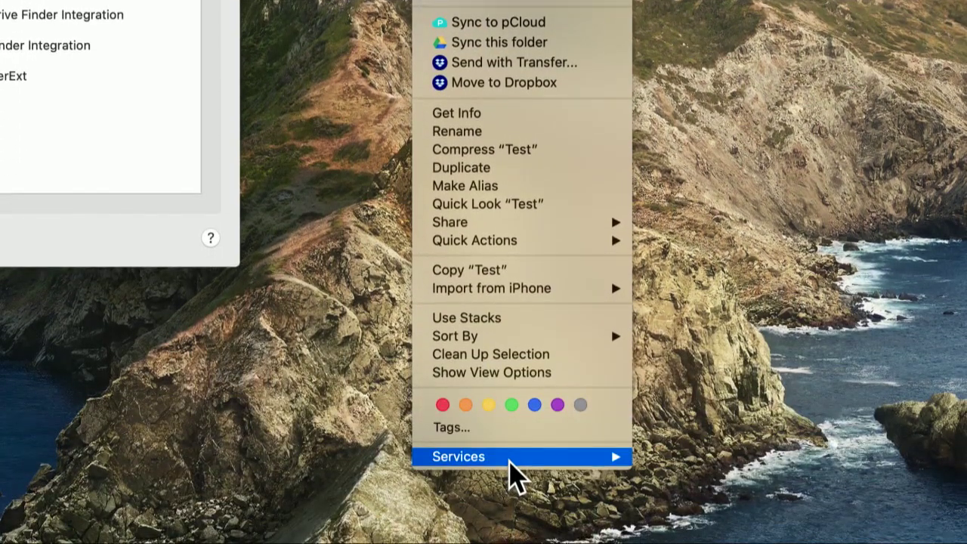
mouse_move(512, 462)
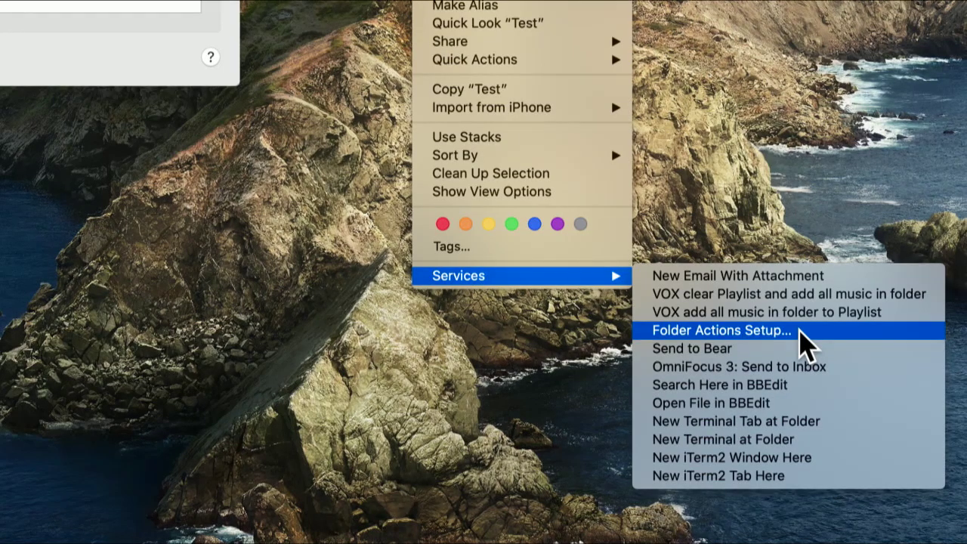
left_click(800, 332)
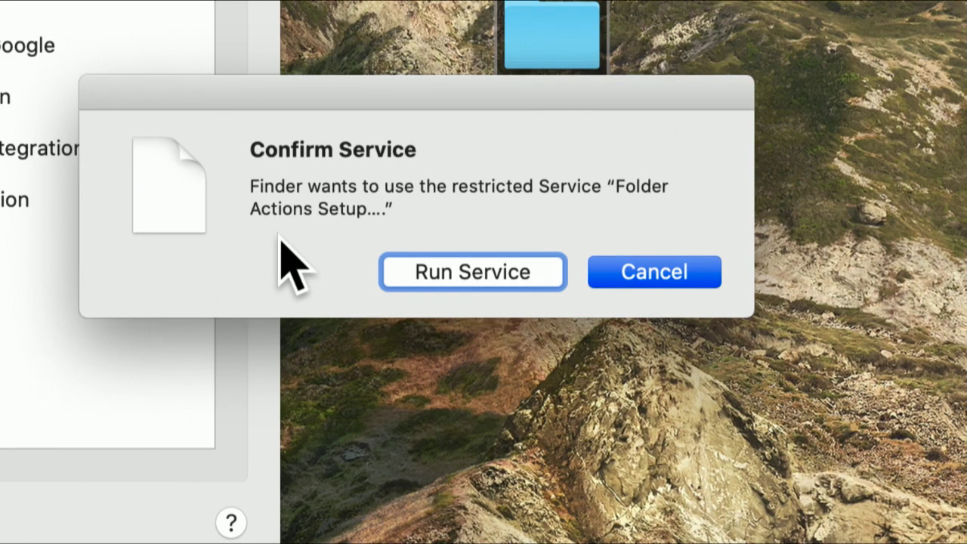
Allow the Folder Actions Setup service to run and bring its window fully into view
left_click(405, 264)
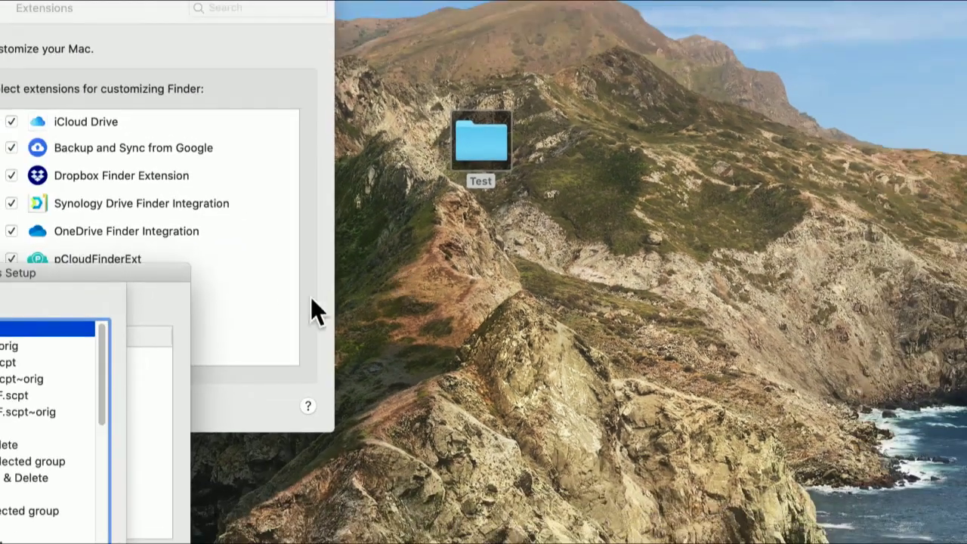
left_click_drag(159, 274, 897, 53)
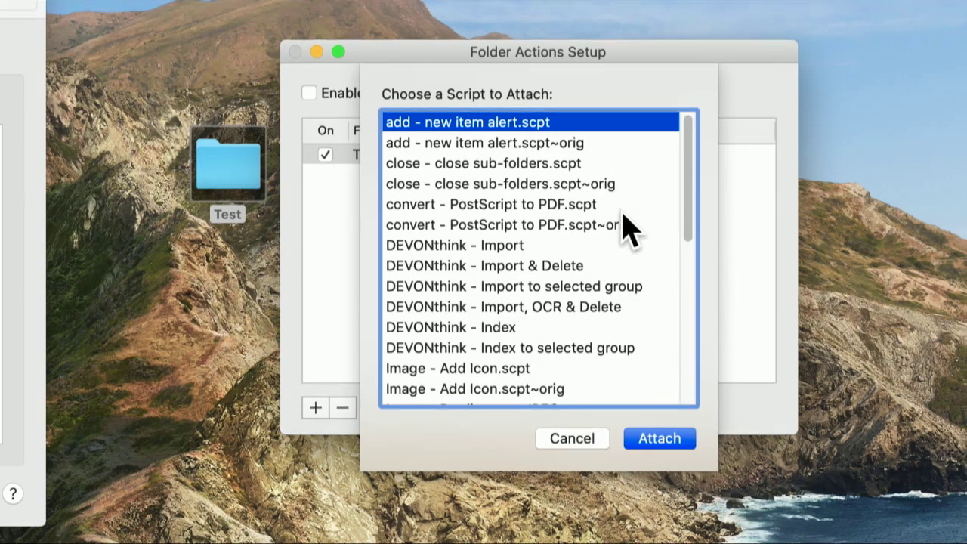
scroll(627, 227, "down", 2)
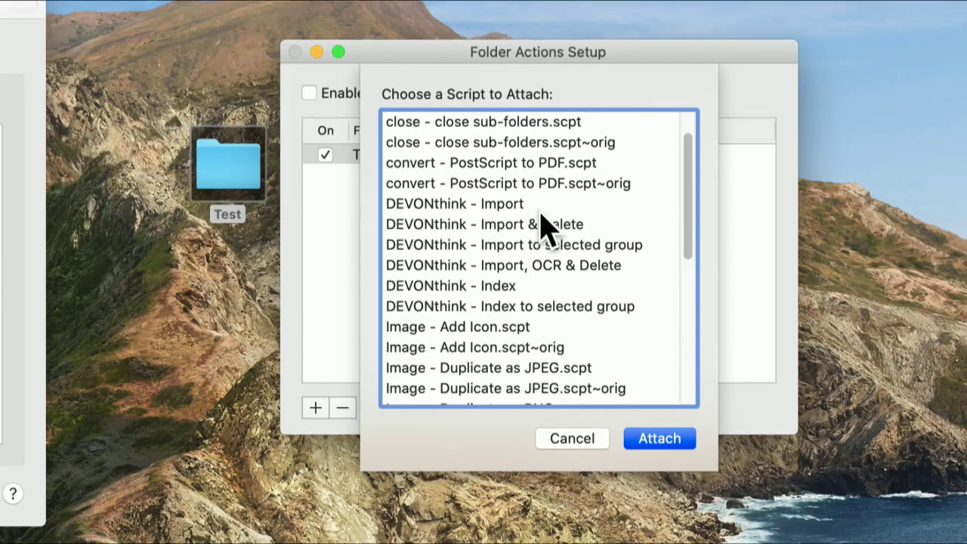
scroll(585, 240, "down", 2)
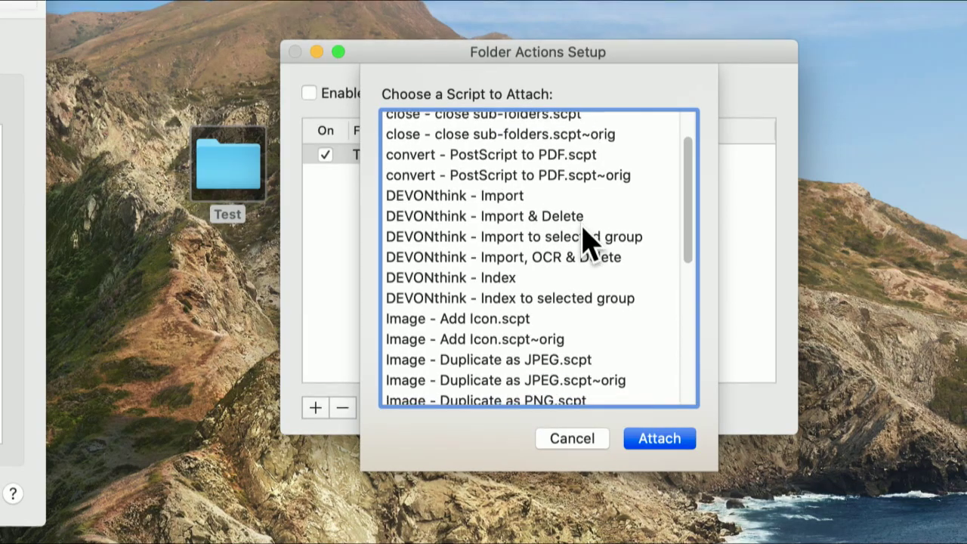
scroll(589, 240, "down", 4)
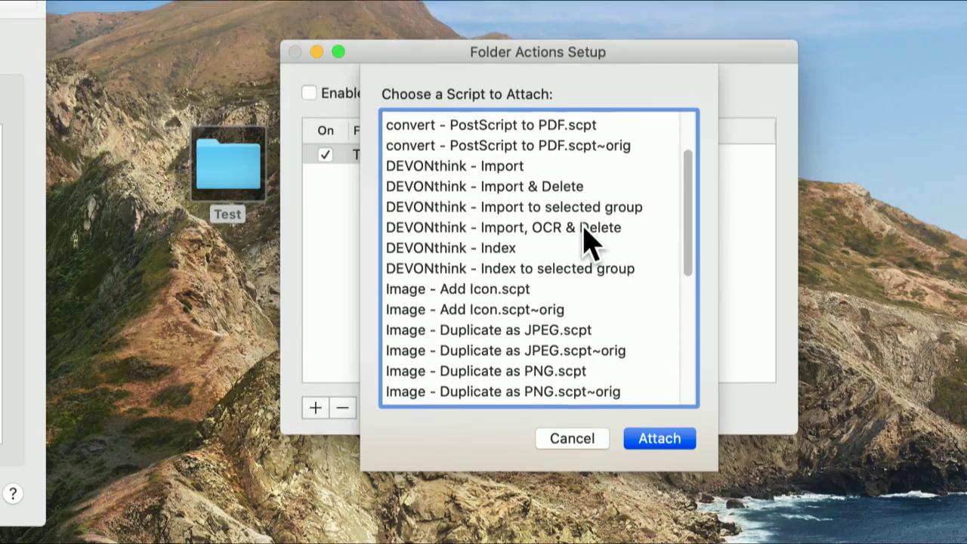
scroll(589, 240, "down", 4)
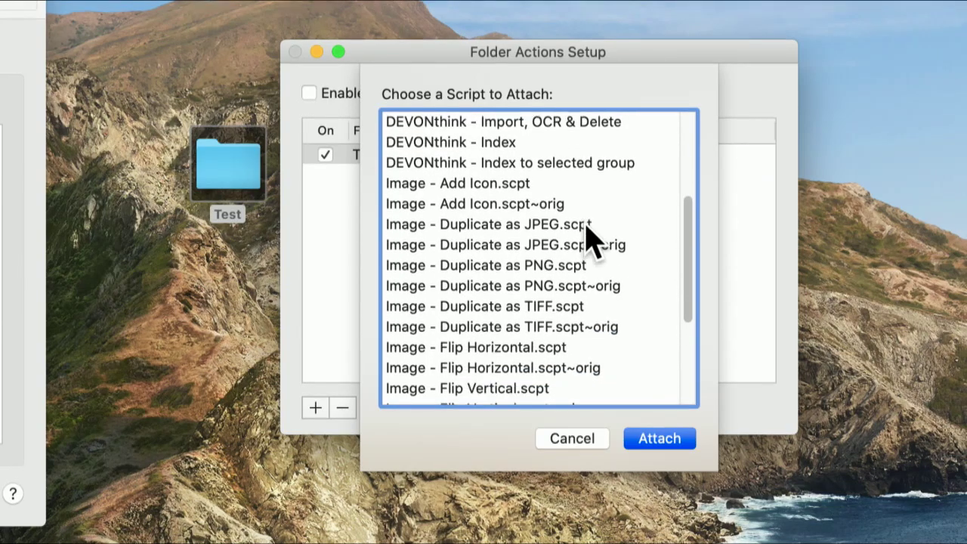
scroll(590, 241, "down", 5)
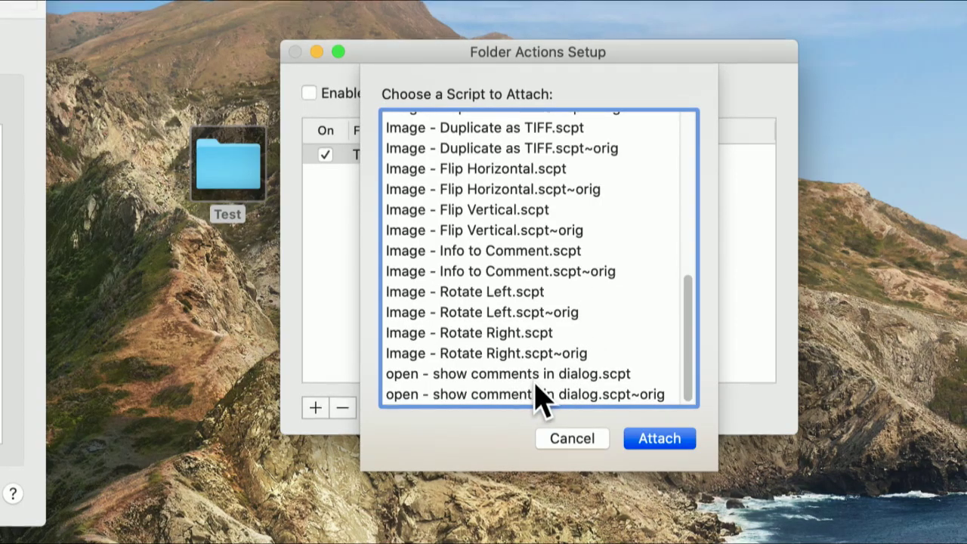
scroll(550, 308, "up", 5)
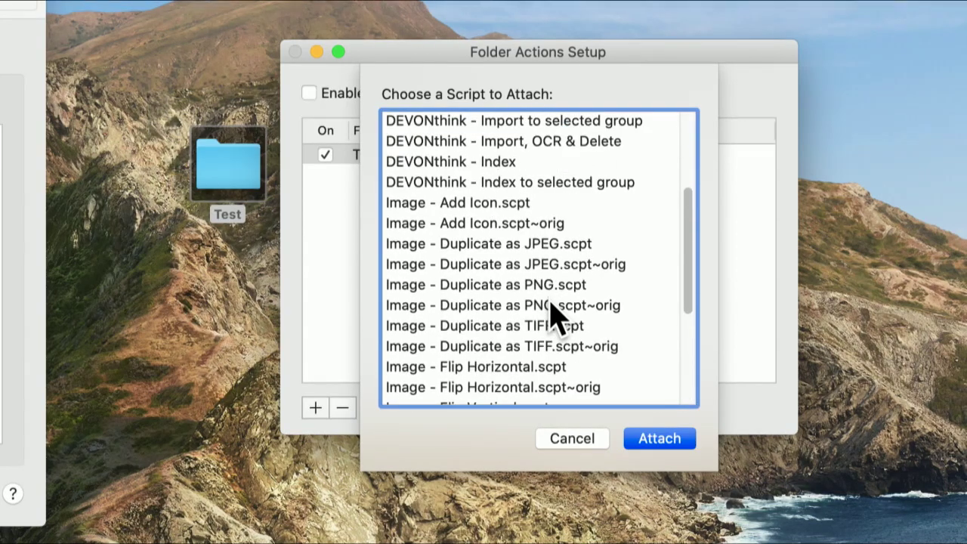
scroll(550, 307, "up", 4)
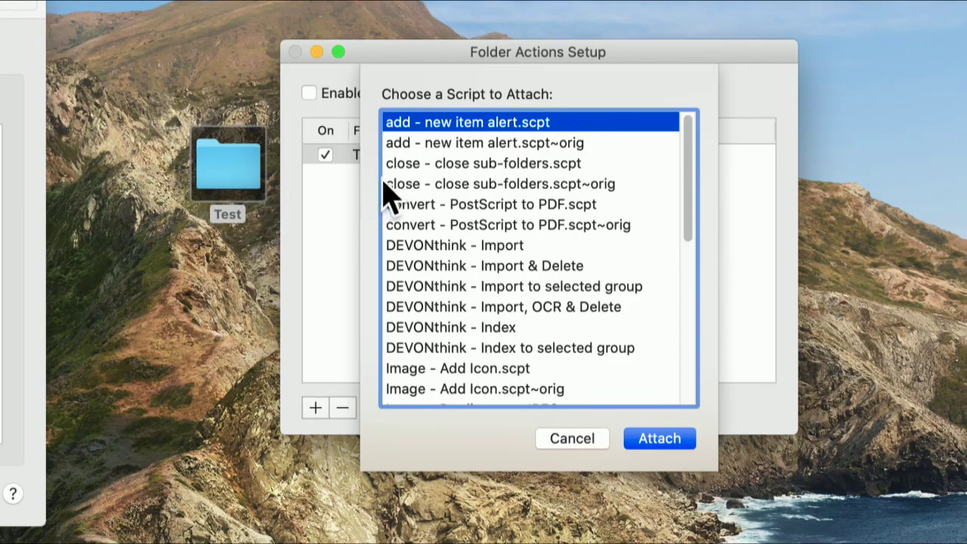
left_click(474, 145)
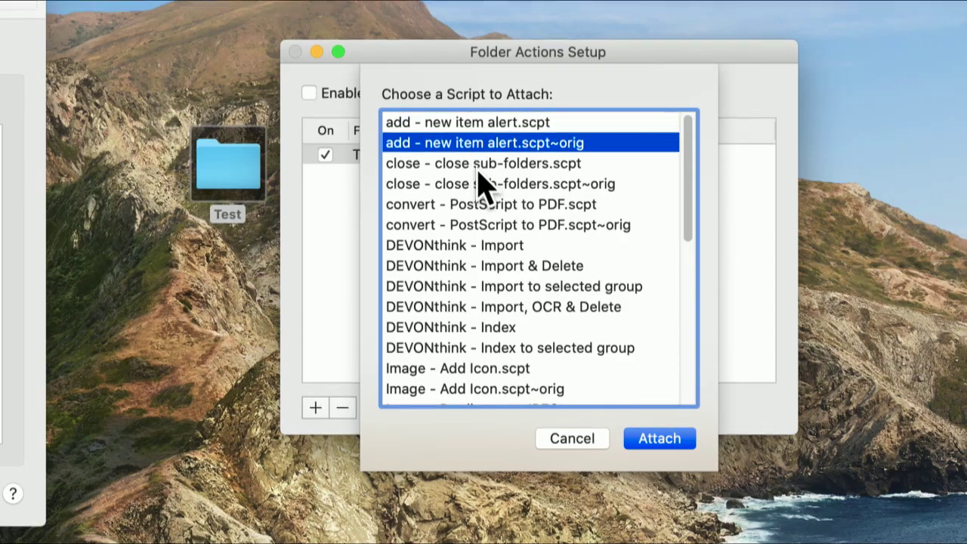
Click through the first attachable scripts, starting with add - new item alert.scpt
left_click(465, 128)
left_click(470, 144)
left_click(467, 125)
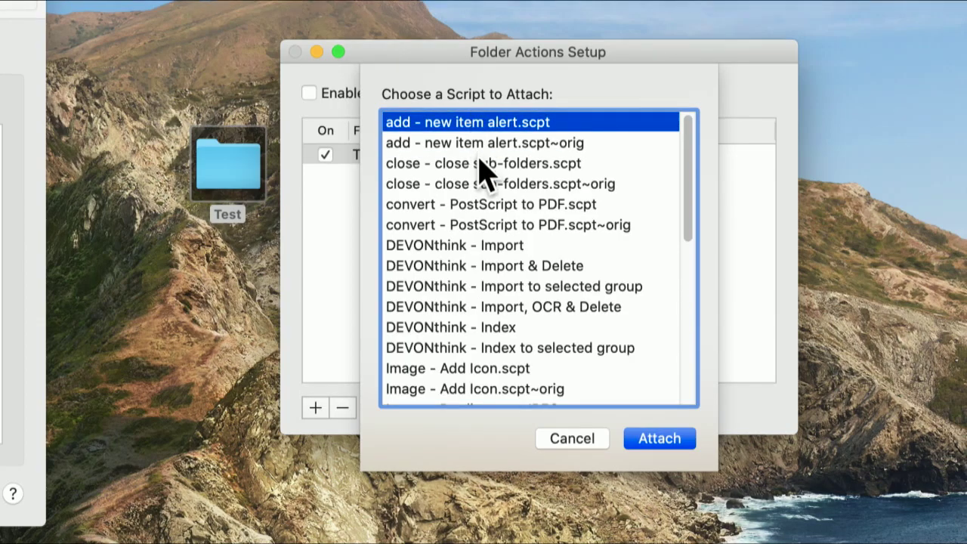
left_click(482, 167)
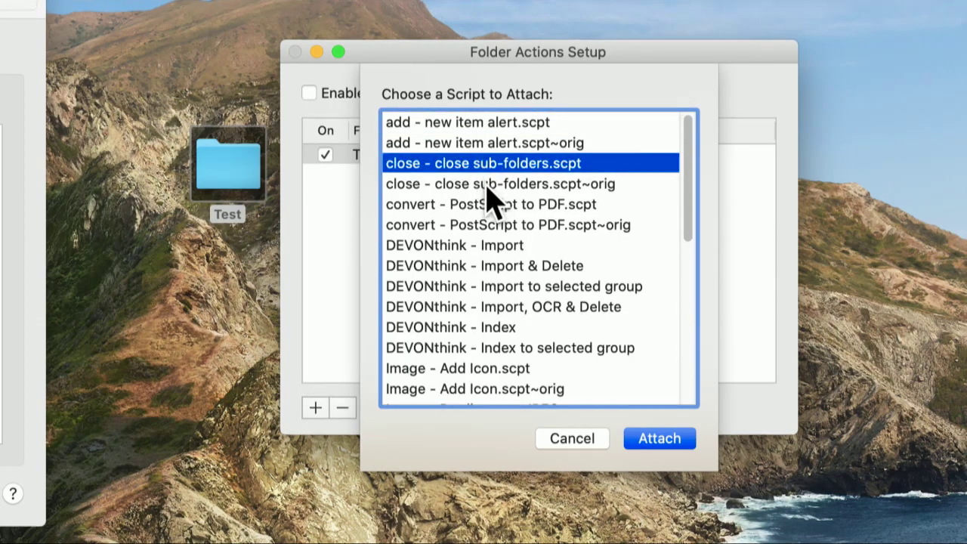
left_click(487, 188)
left_click(496, 212)
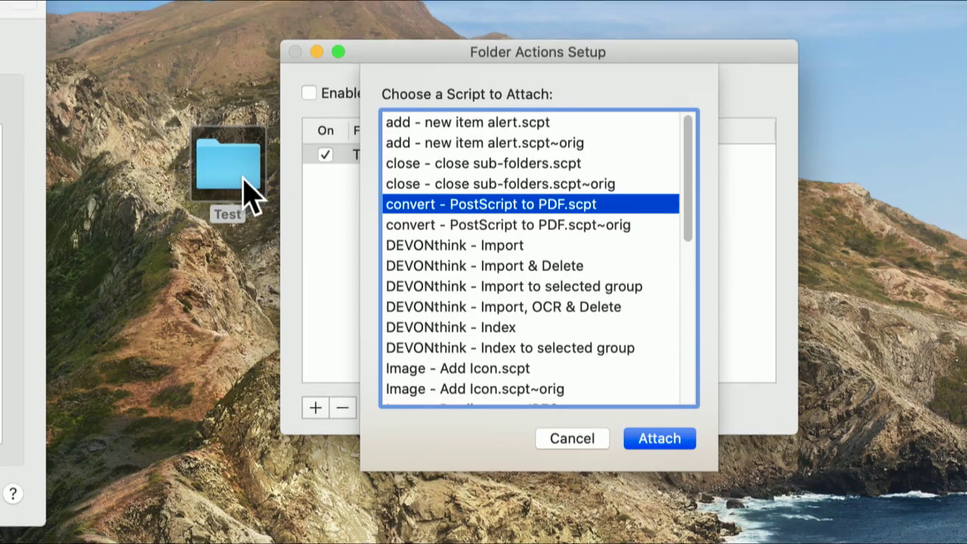
Pick Image - Info to Comment.scpt from the script list and attach it to Test
scroll(538, 251, "down", 5)
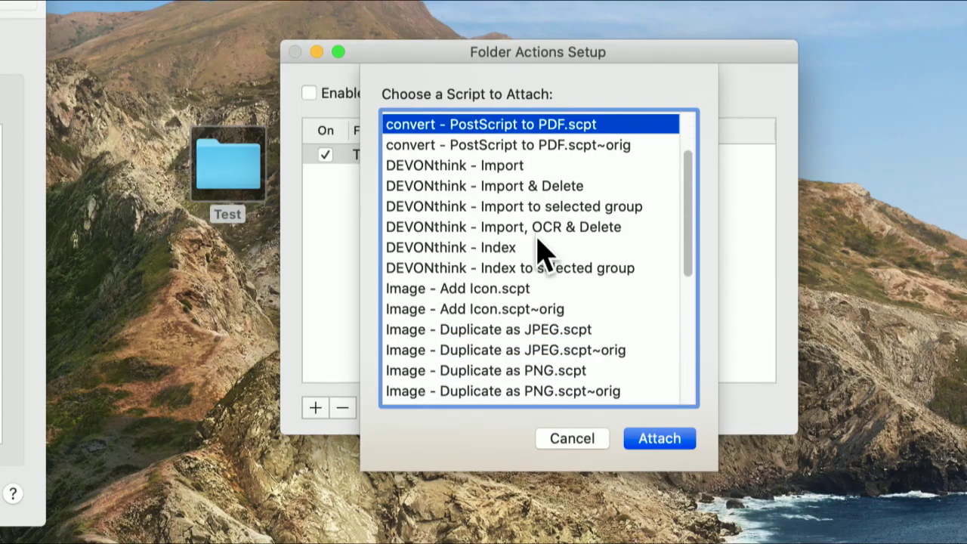
scroll(538, 251, "down", 5)
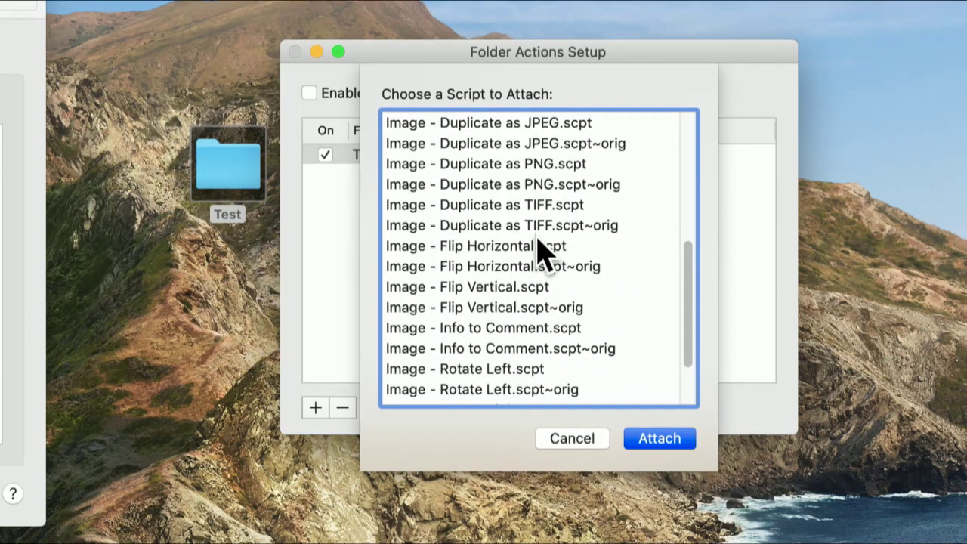
scroll(538, 251, "up", 1)
scroll(538, 251, "up", 1)
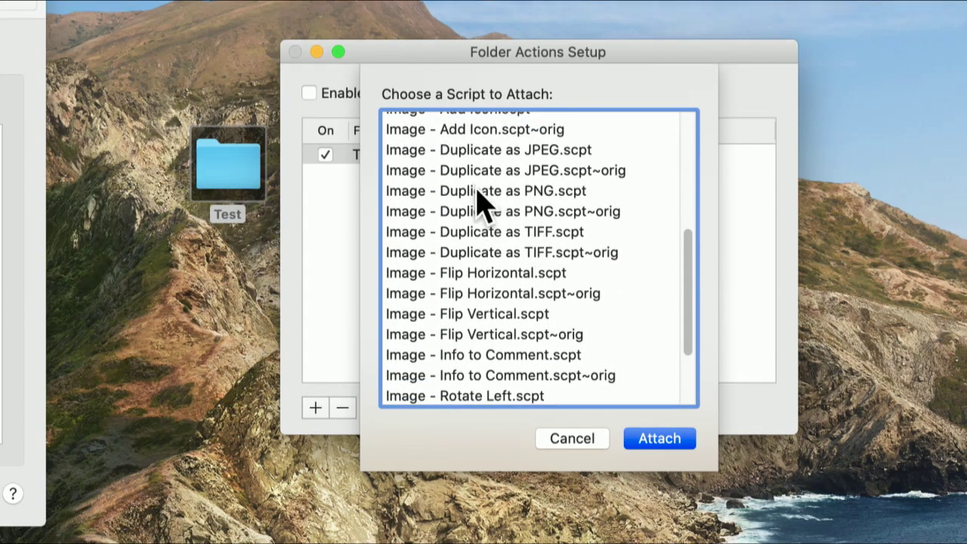
scroll(484, 201, "up", 1)
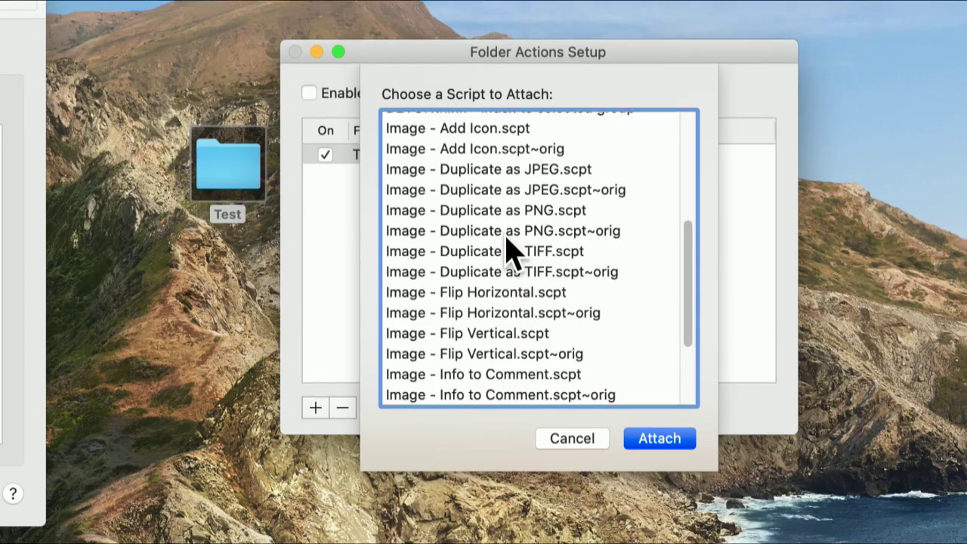
scroll(508, 277, "down", 6)
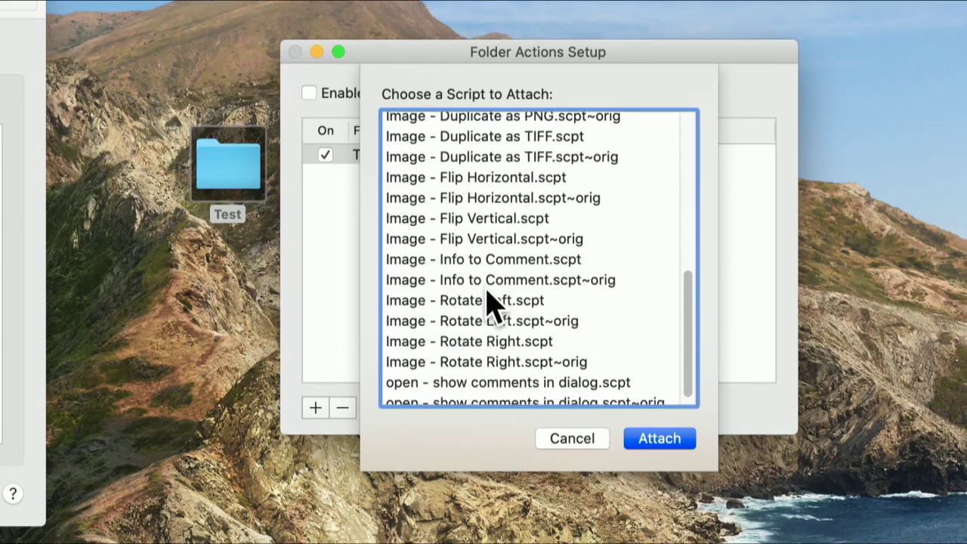
scroll(490, 302, "up", 10)
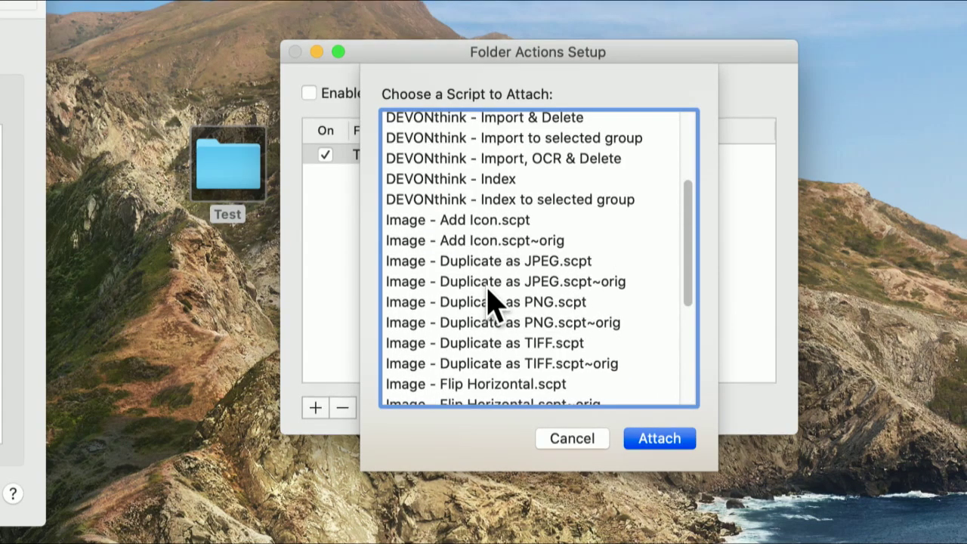
scroll(489, 302, "down", 3)
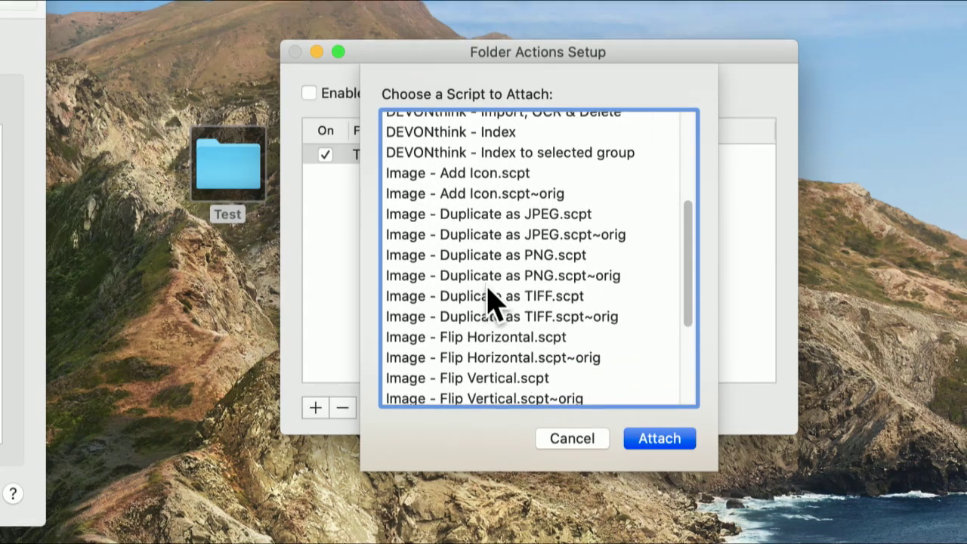
scroll(489, 302, "down", 1)
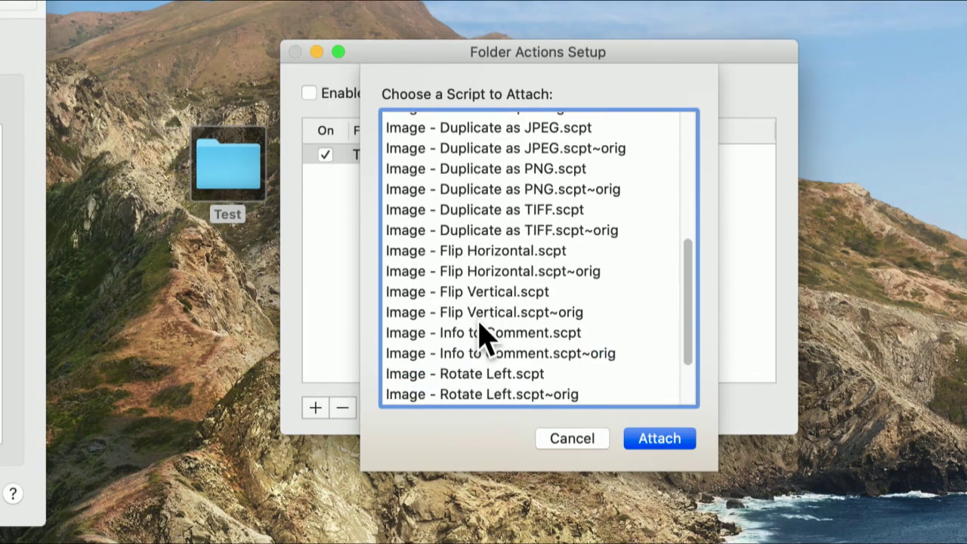
scroll(483, 336, "down", 4)
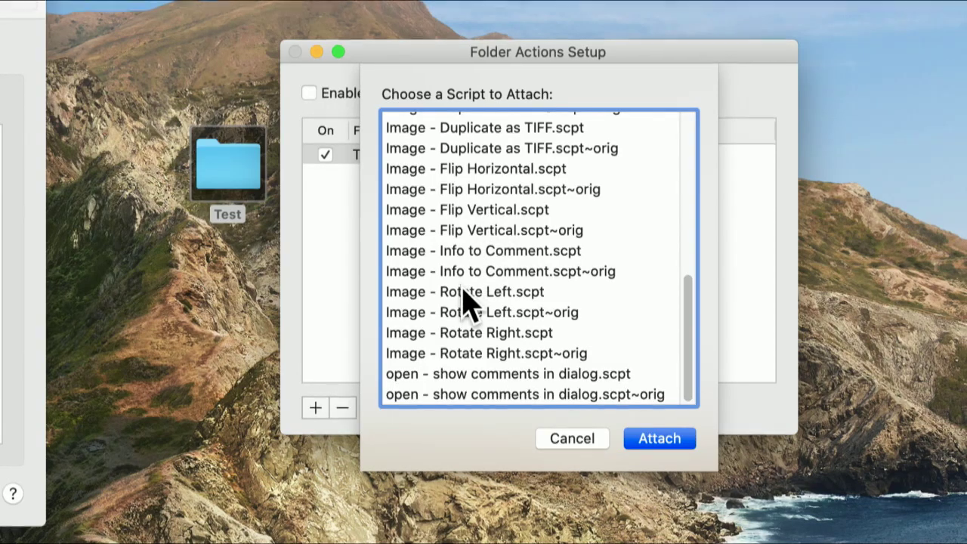
left_click(492, 257)
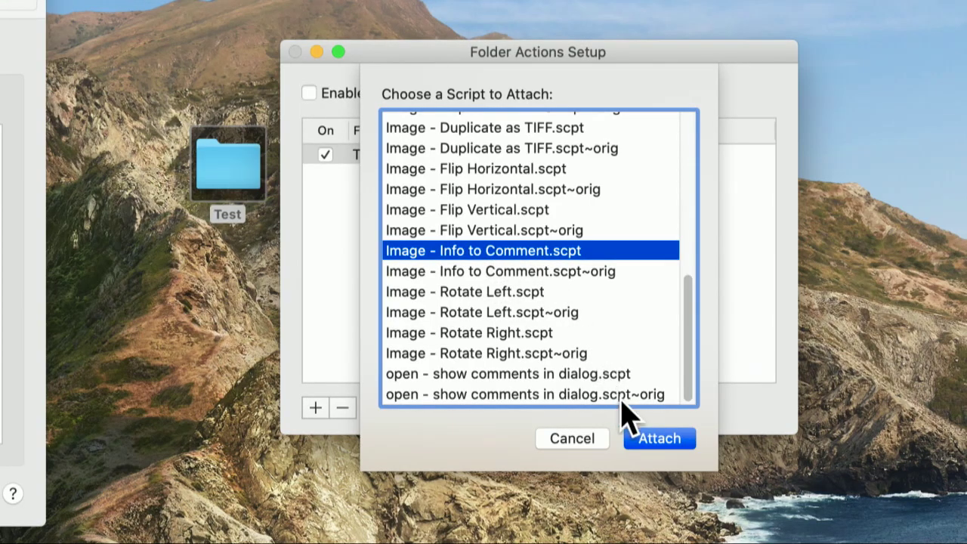
left_click(643, 438)
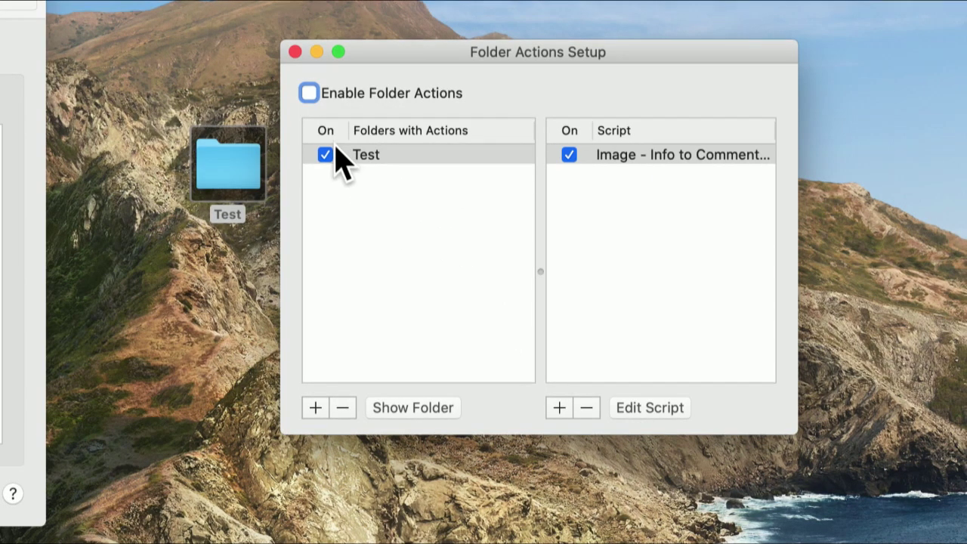
Enable Folder Actions and allow them access to the Desktop
left_click(309, 94)
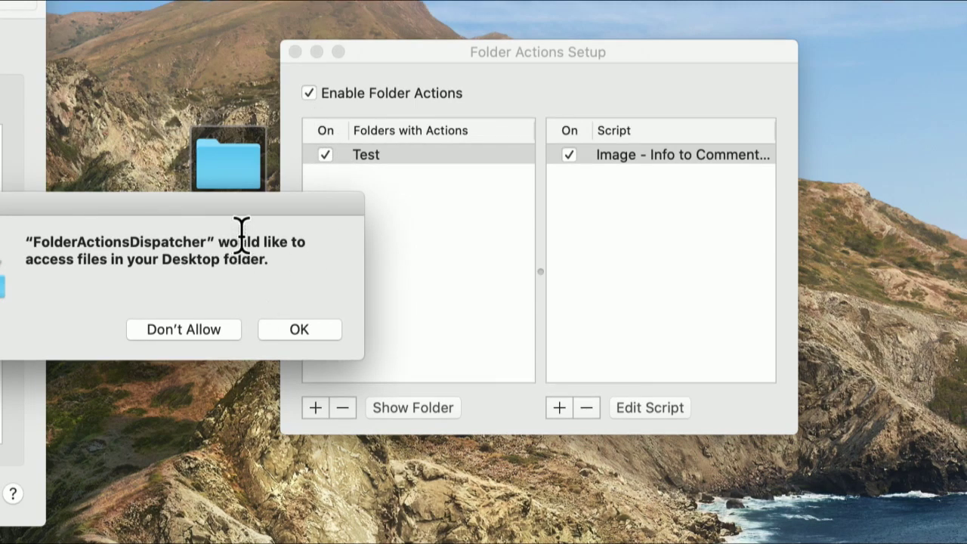
left_click_drag(244, 233, 568, 262)
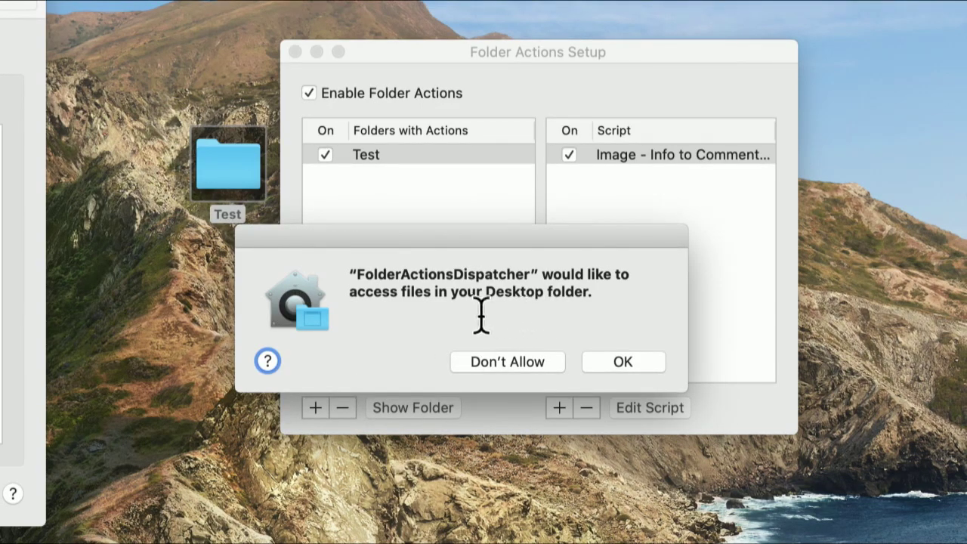
left_click(608, 361)
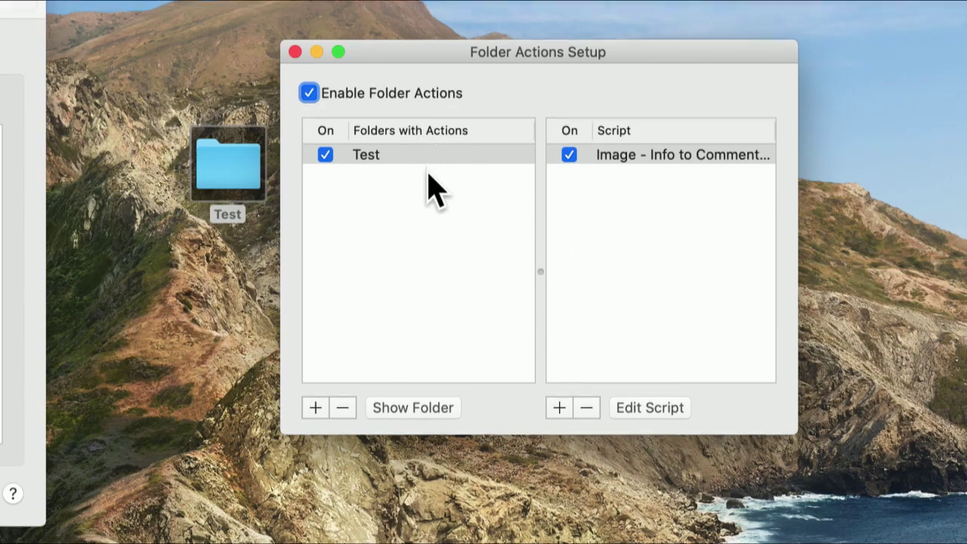
Select the Test folder, cancel adding another folder, and select its Image - Info to Comment script
left_click(402, 157)
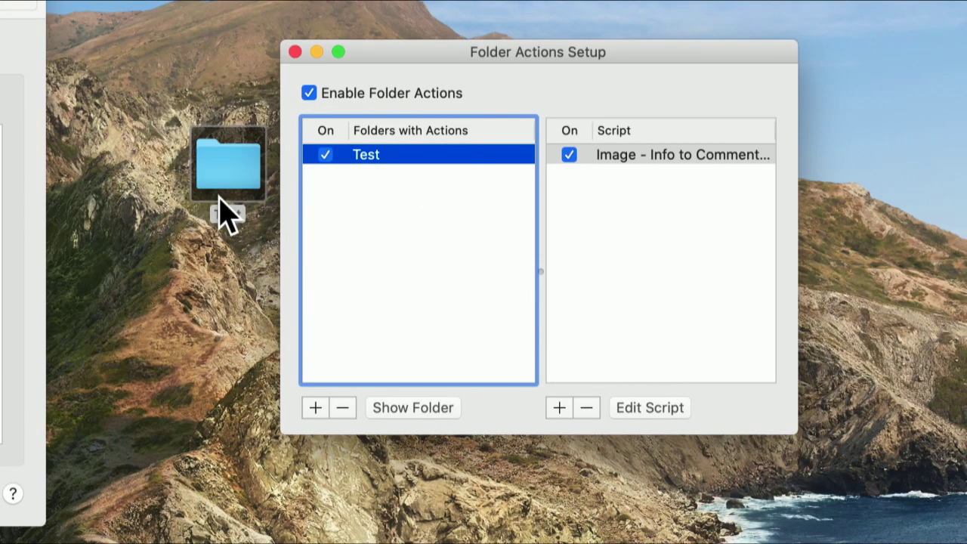
left_click(315, 407)
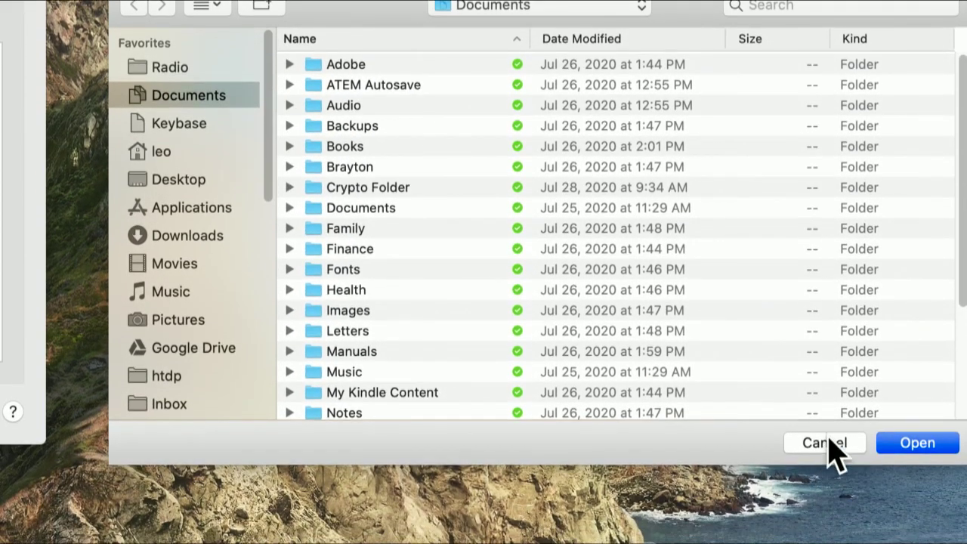
left_click(829, 445)
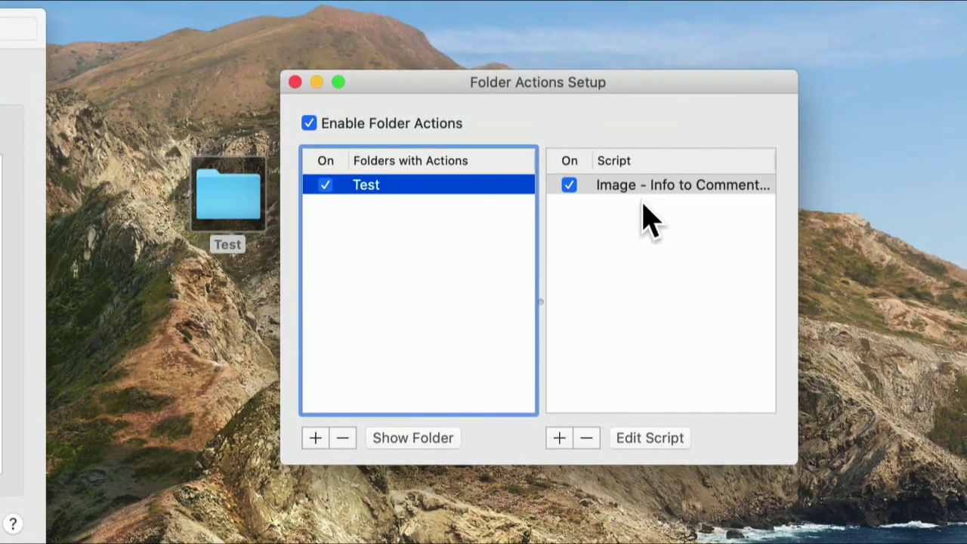
left_click(643, 77)
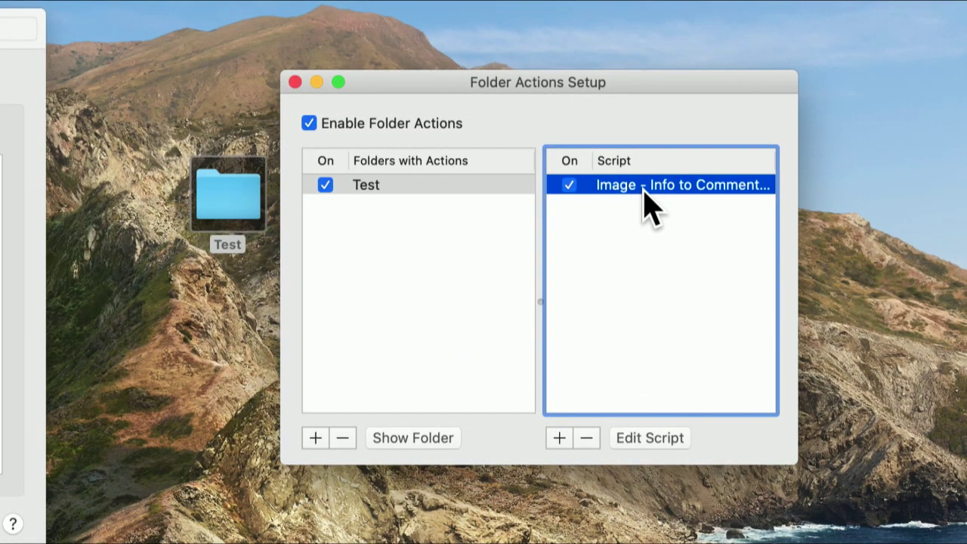
left_click(643, 443)
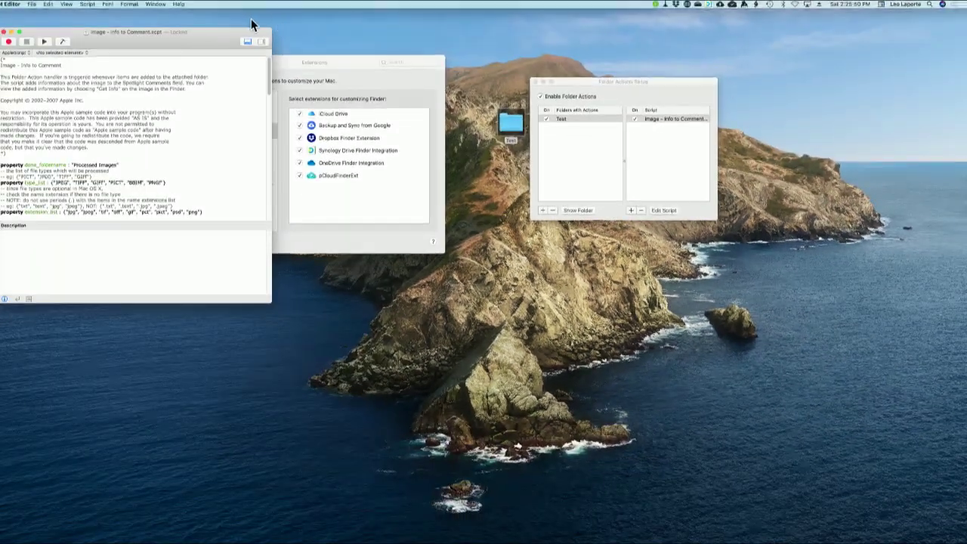
left_click_drag(216, 32, 683, 63)
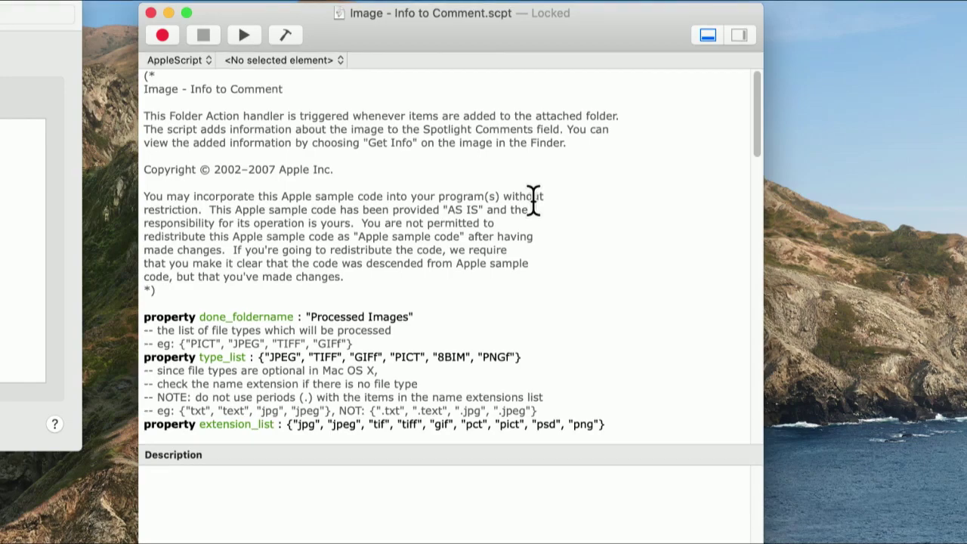
scroll(533, 201, "down", 5)
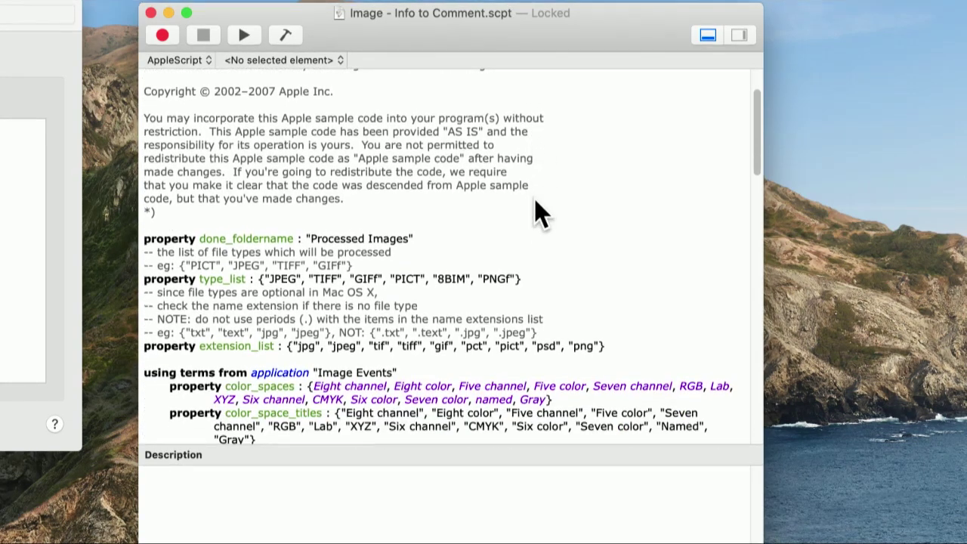
scroll(534, 198, "down", 3)
scroll(534, 199, "down", 3)
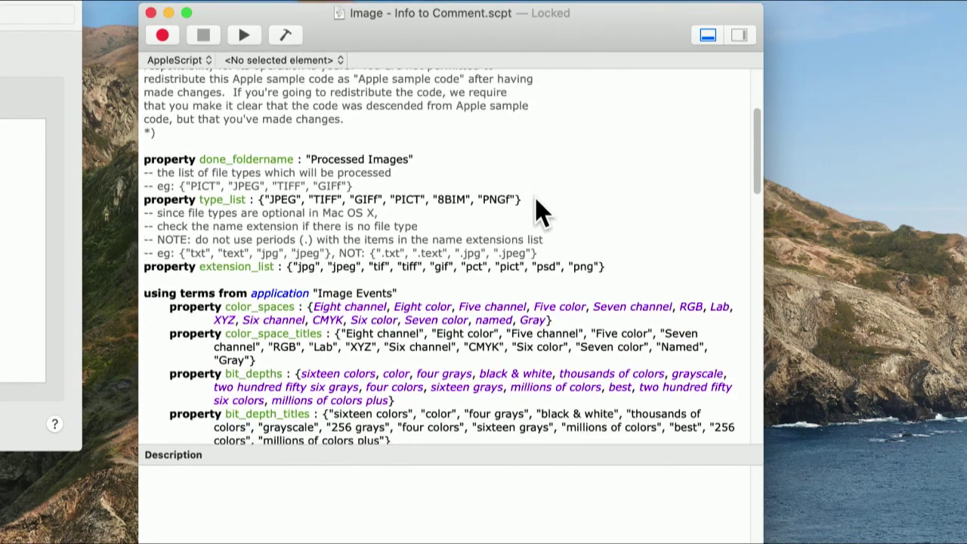
scroll(535, 198, "down", 2)
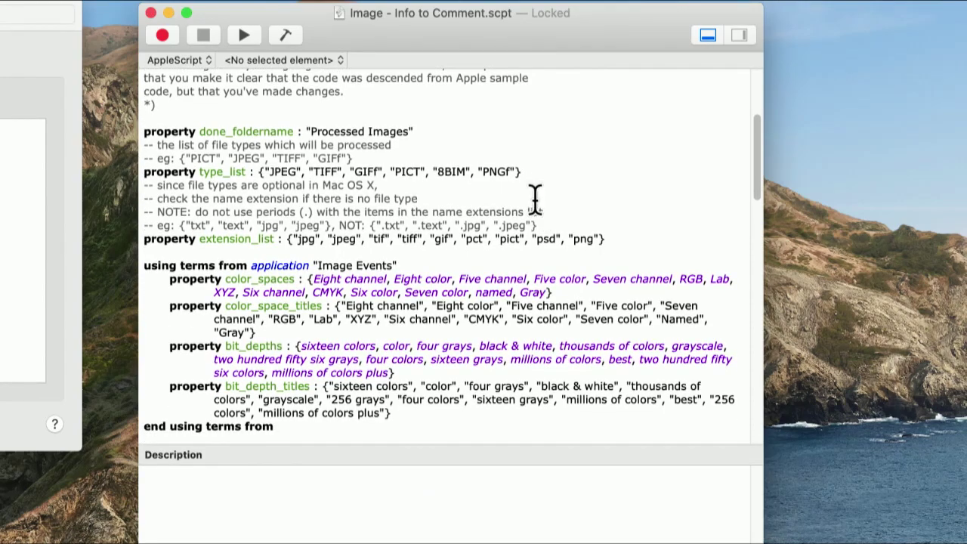
scroll(535, 199, "down", 1)
scroll(536, 201, "down", 2)
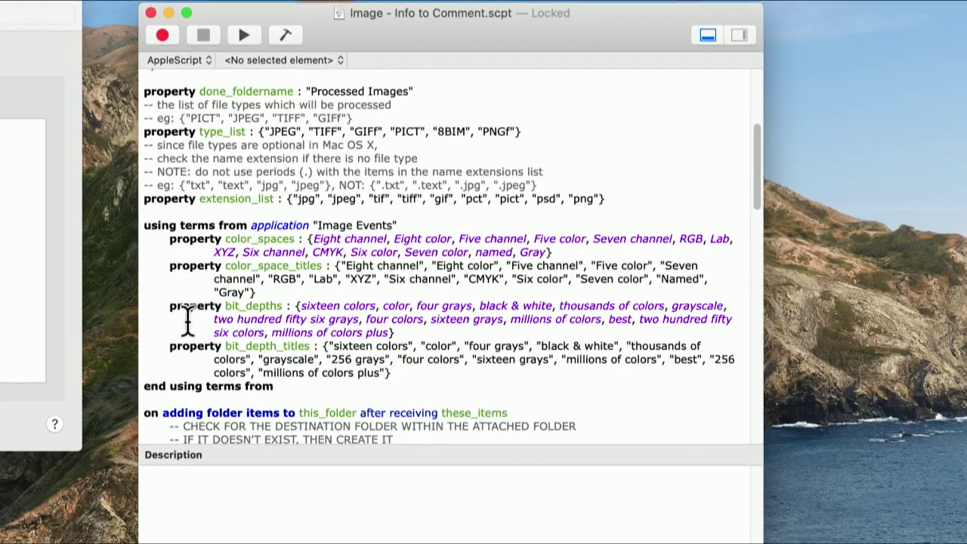
scroll(487, 311, "down", 6)
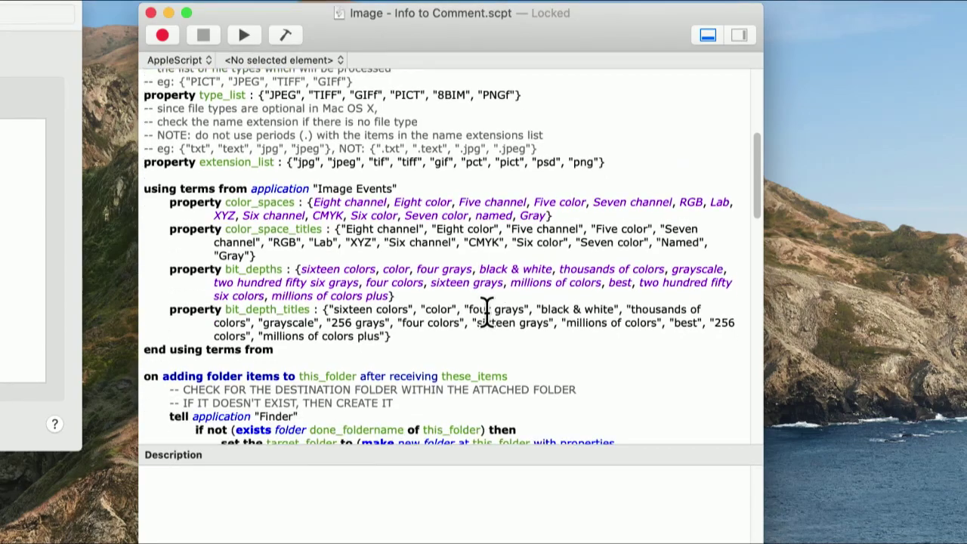
scroll(487, 309, "down", 4)
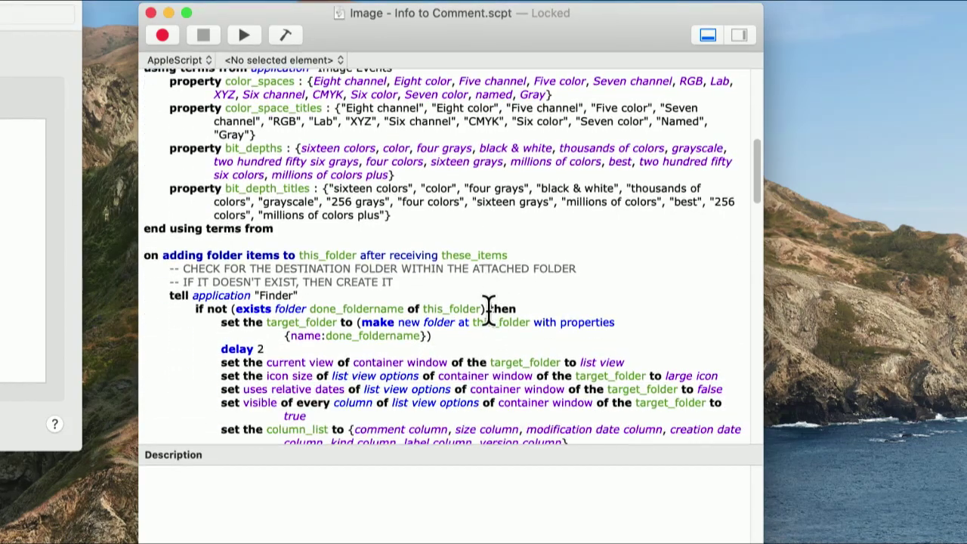
scroll(489, 306, "down", 4)
scroll(489, 310, "down", 3)
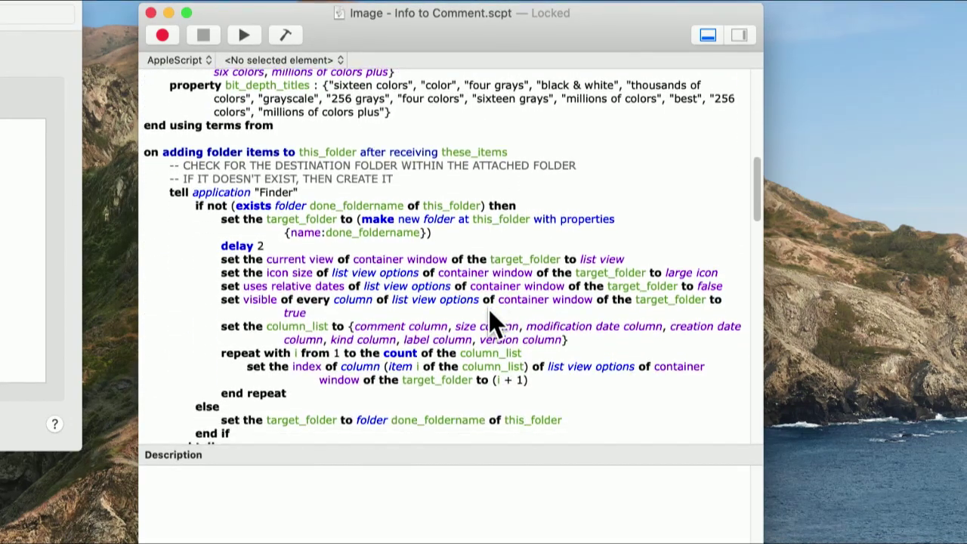
scroll(488, 310, "down", 1)
scroll(488, 309, "down", 2)
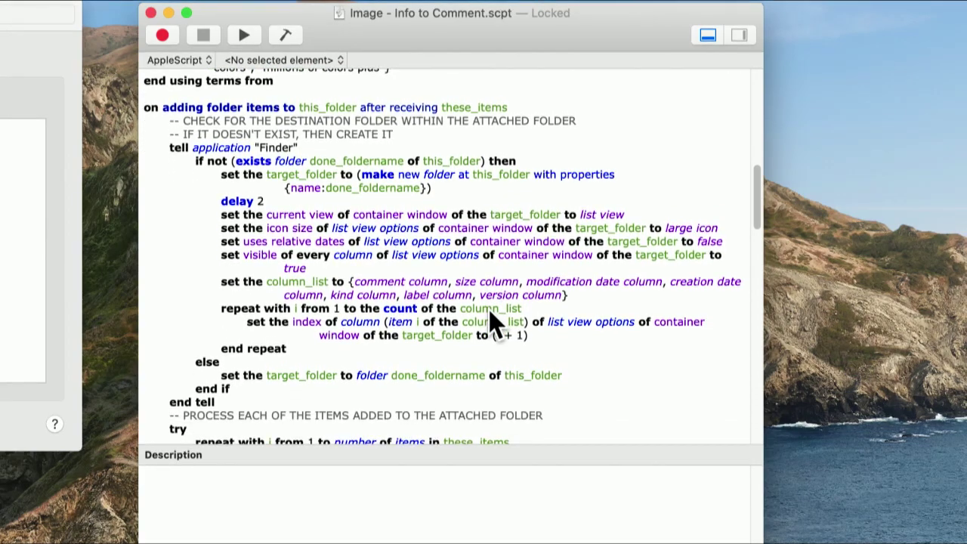
scroll(489, 309, "down", 1)
scroll(489, 310, "down", 1)
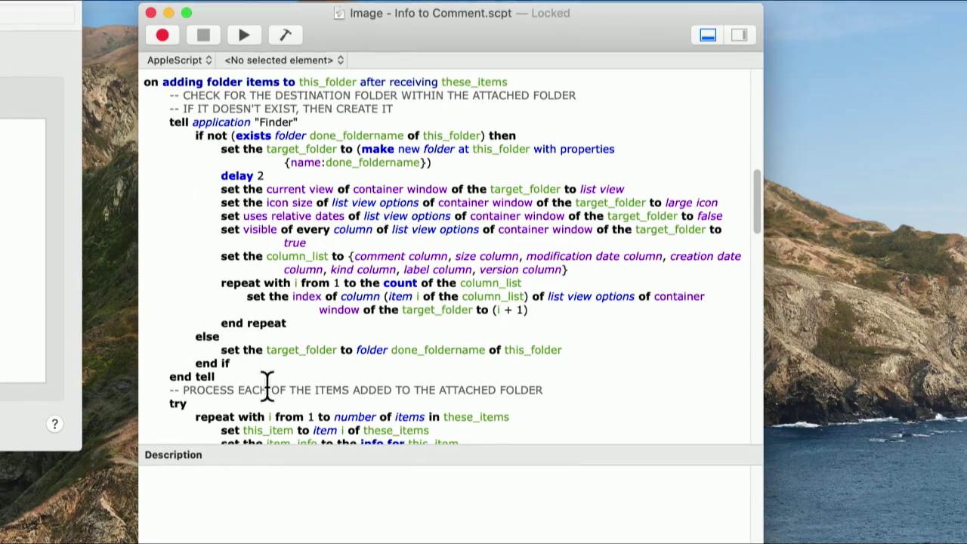
scroll(336, 408, "down", 12)
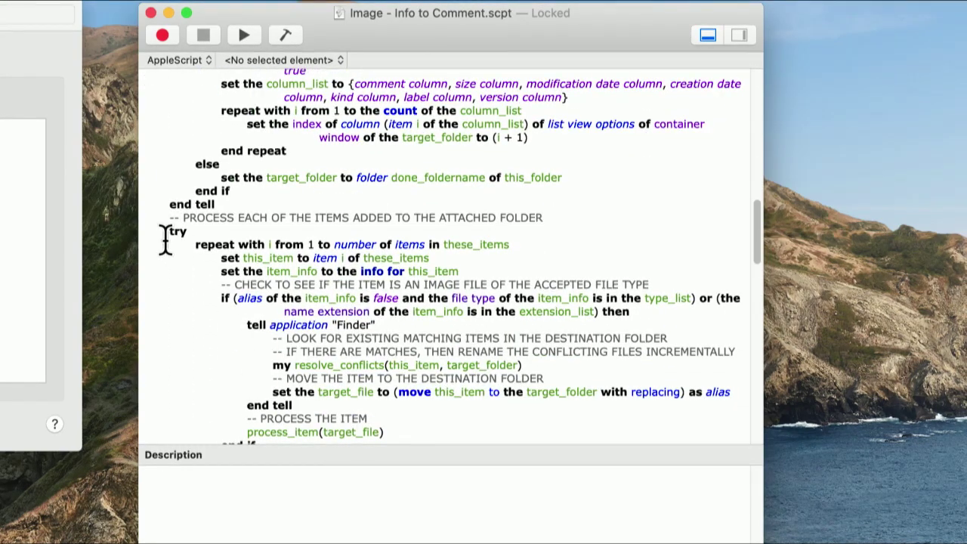
scroll(189, 367, "down", 5)
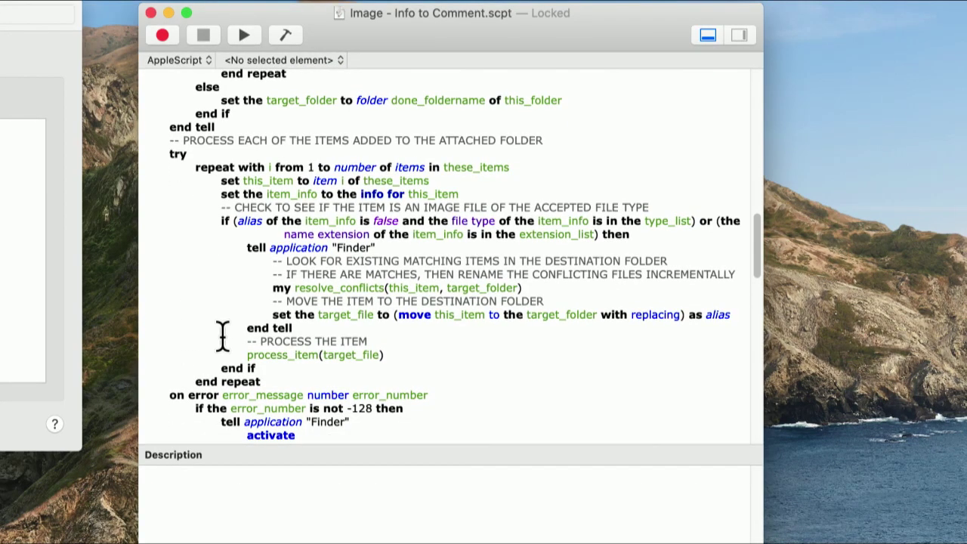
scroll(223, 336, "down", 5)
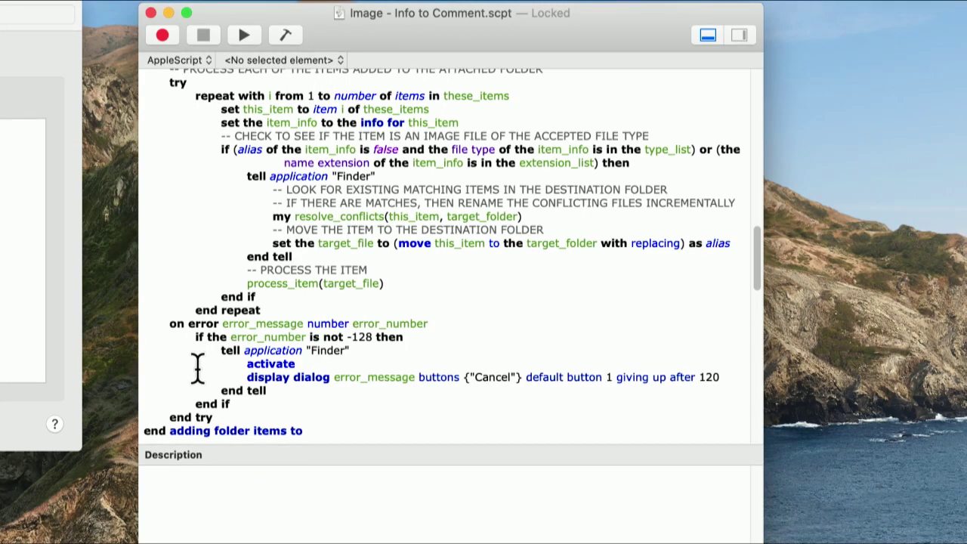
scroll(278, 436, "down", 10)
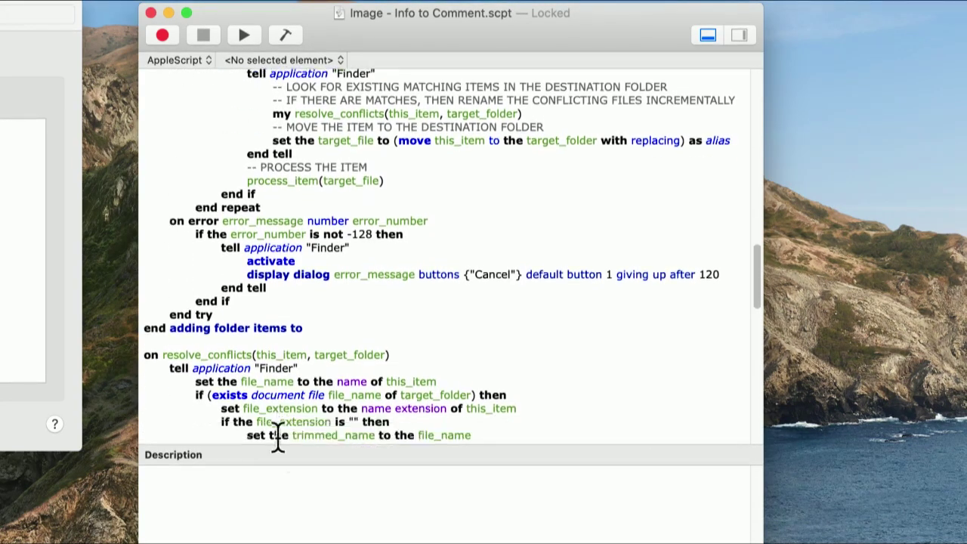
scroll(278, 435, "down", 10)
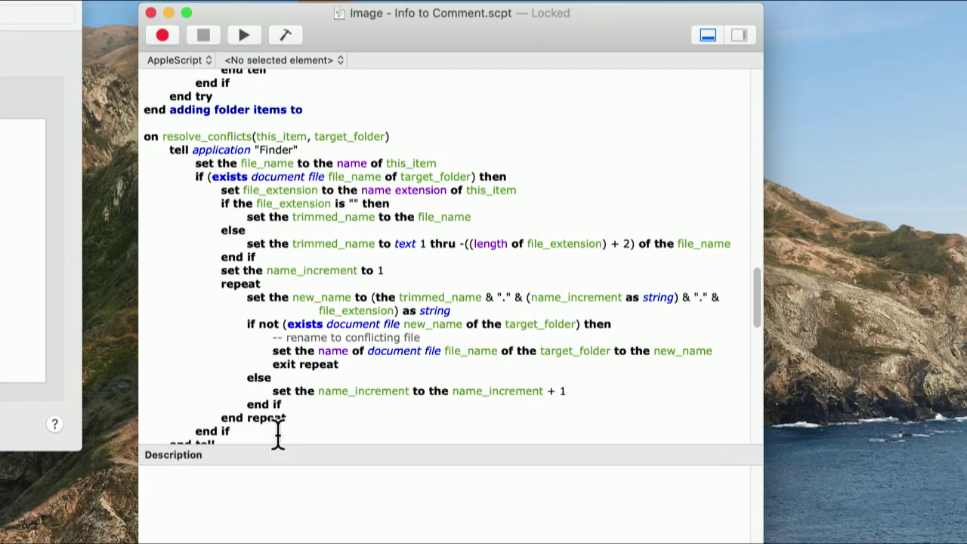
scroll(278, 434, "up", 5)
scroll(278, 359, "up", 20)
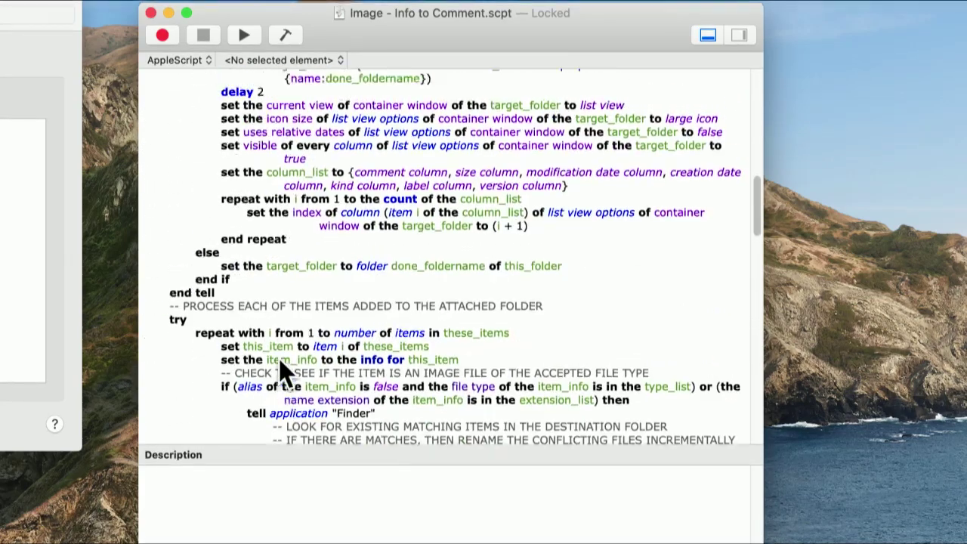
scroll(279, 358, "up", 15)
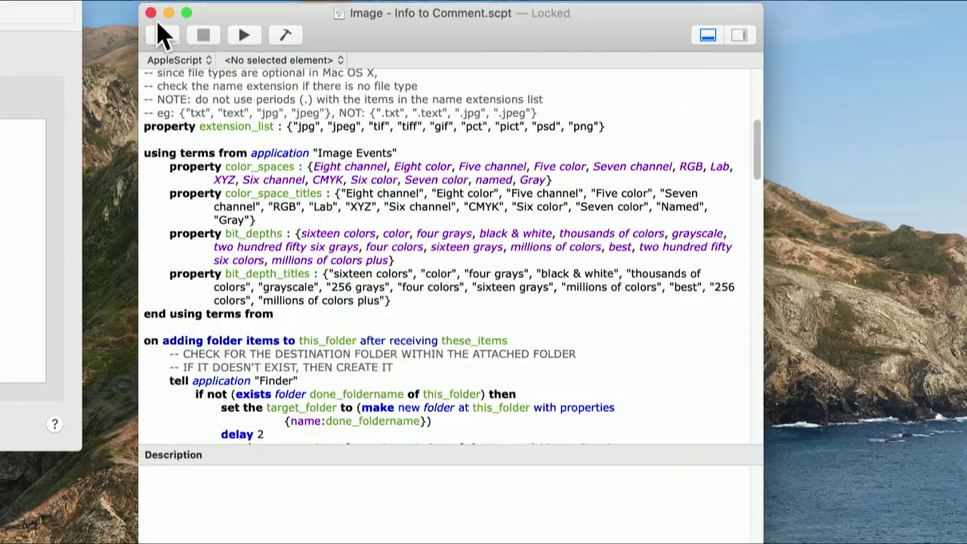
left_click(150, 13)
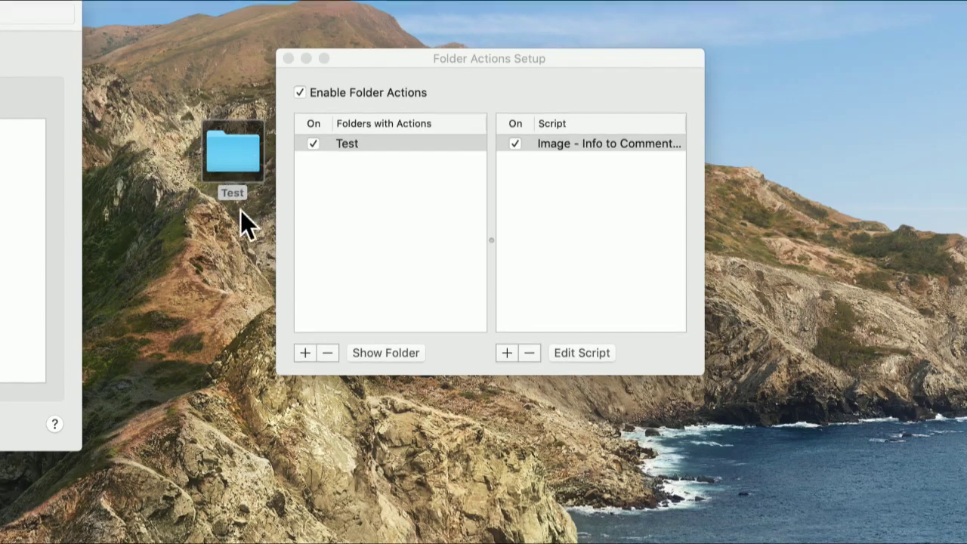
Close Folder Actions Setup and drag a JPEG from a new Finder window into the Test folder
left_click(234, 154)
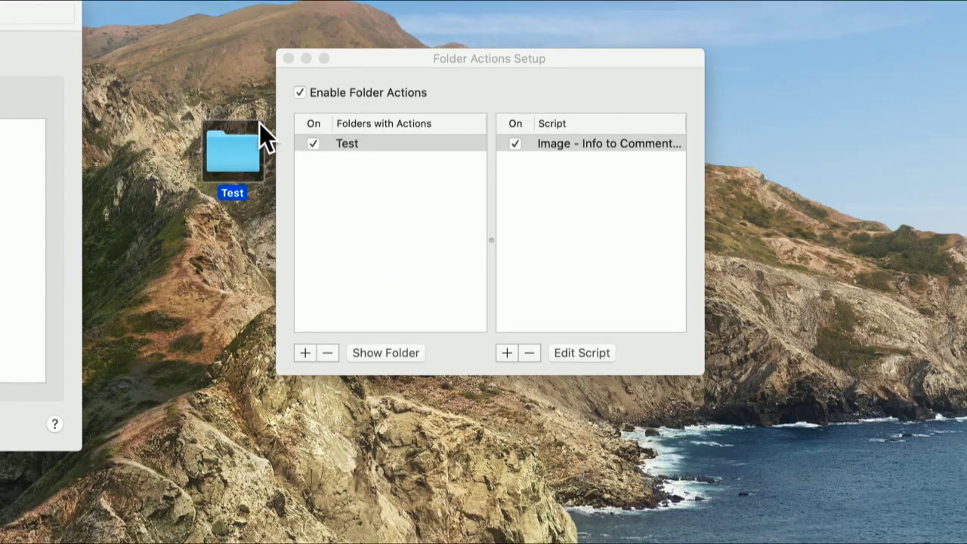
left_click(285, 58)
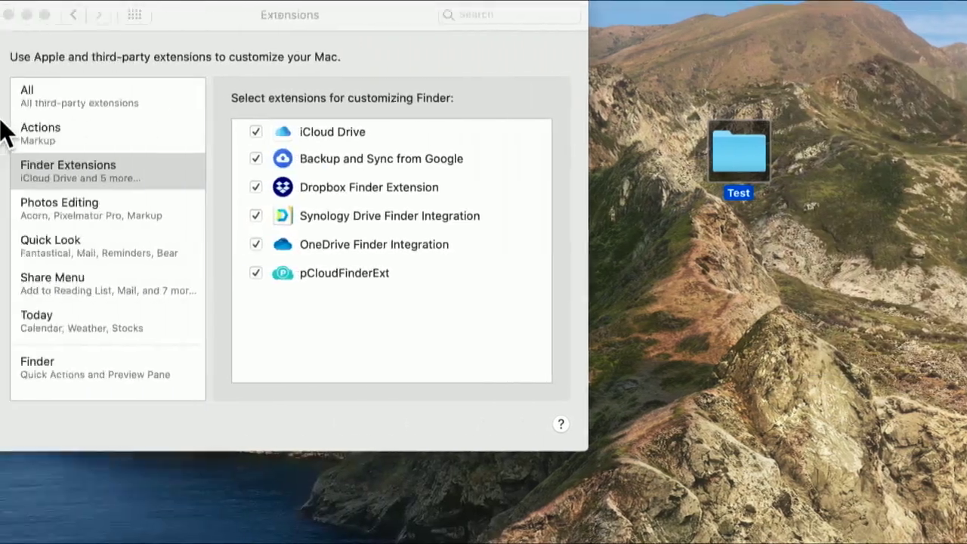
mouse_move(11, 153)
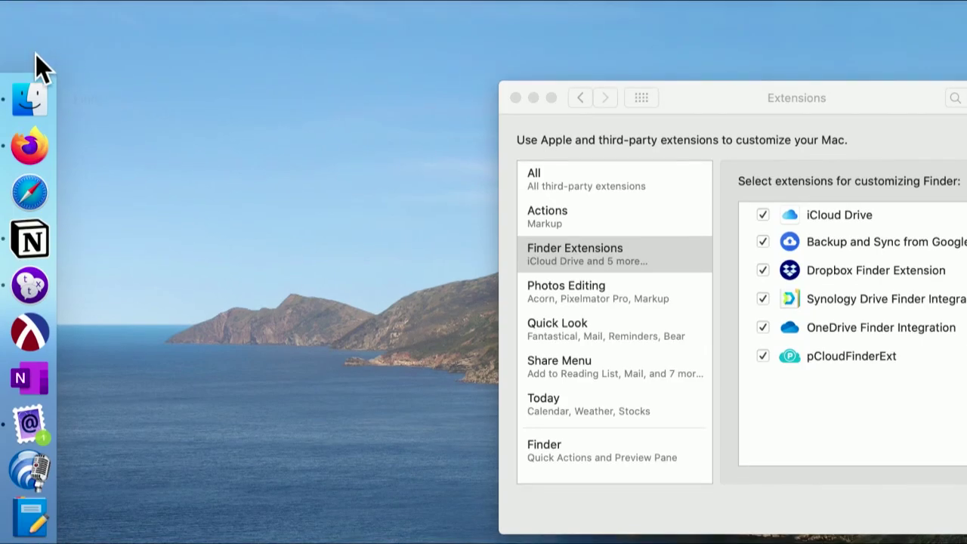
left_click(28, 102)
left_click_drag(414, 93, 623, 143)
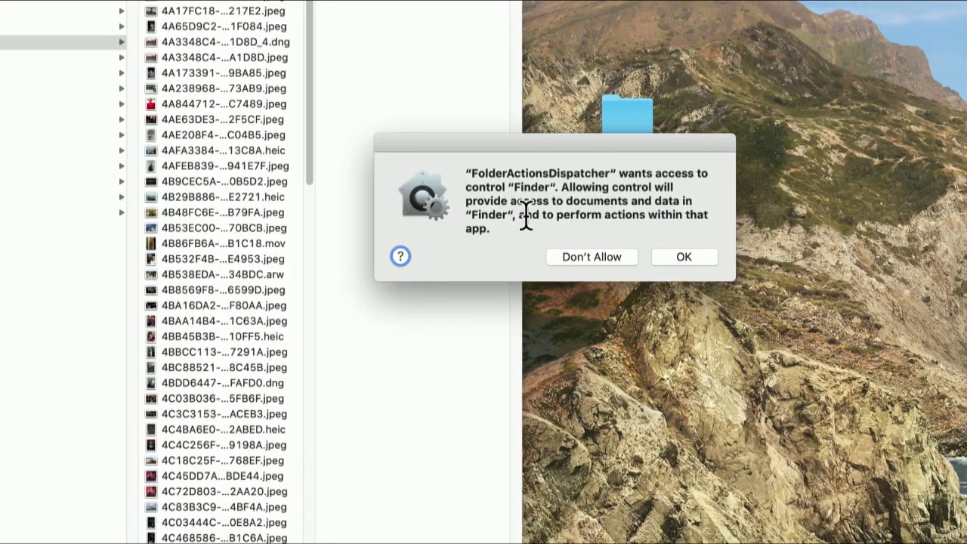
Let FolderActionsDispatcher control Finder and Image Events, then dismiss the 'Can't get item 1 of {}.' error
left_click(691, 258)
left_click(606, 122)
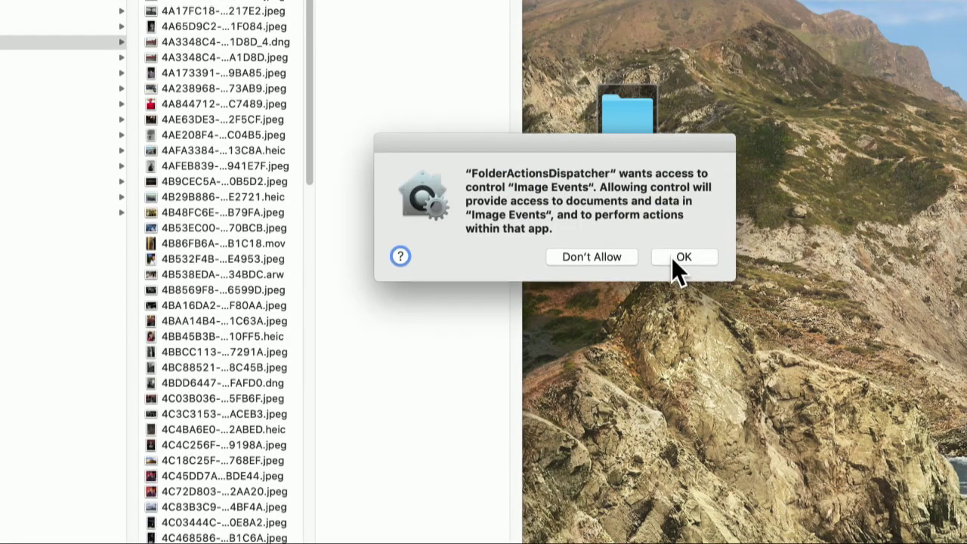
left_click(679, 257)
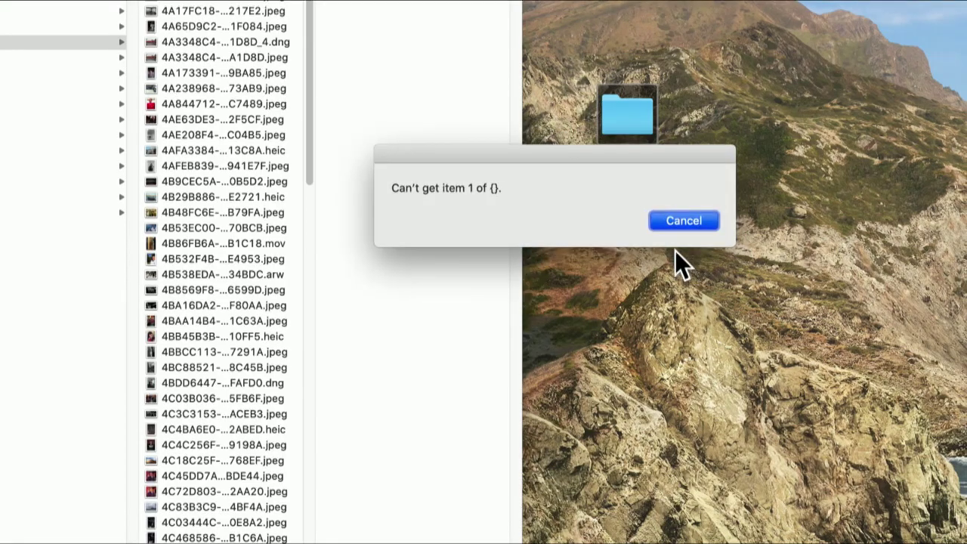
left_click(670, 222)
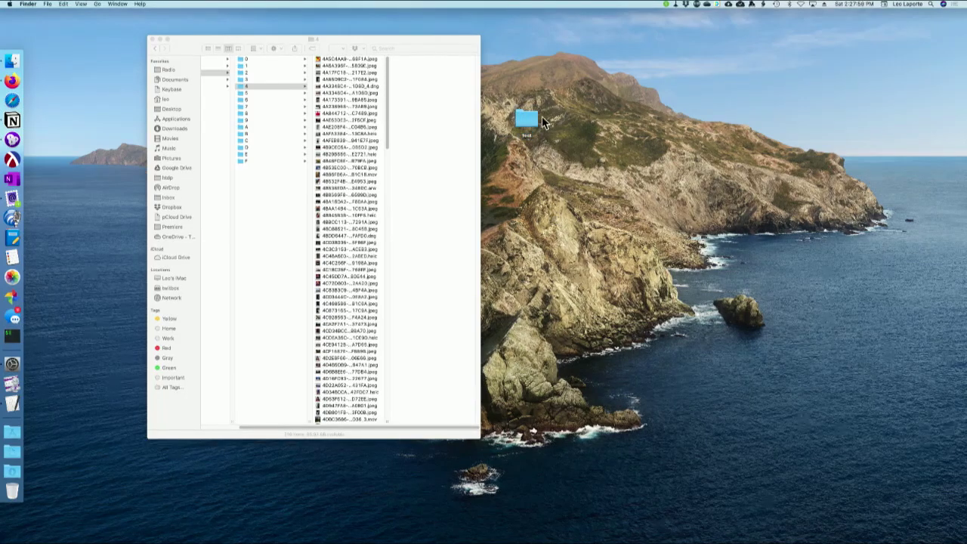
Open the Test folder and select the JPEG inside its Processed Images subfolder
right_click(533, 124)
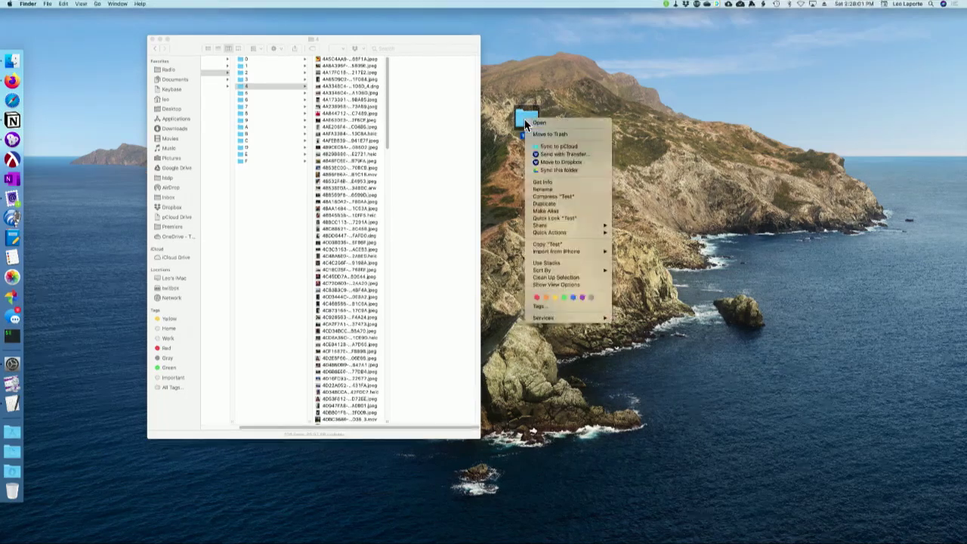
left_click(531, 125)
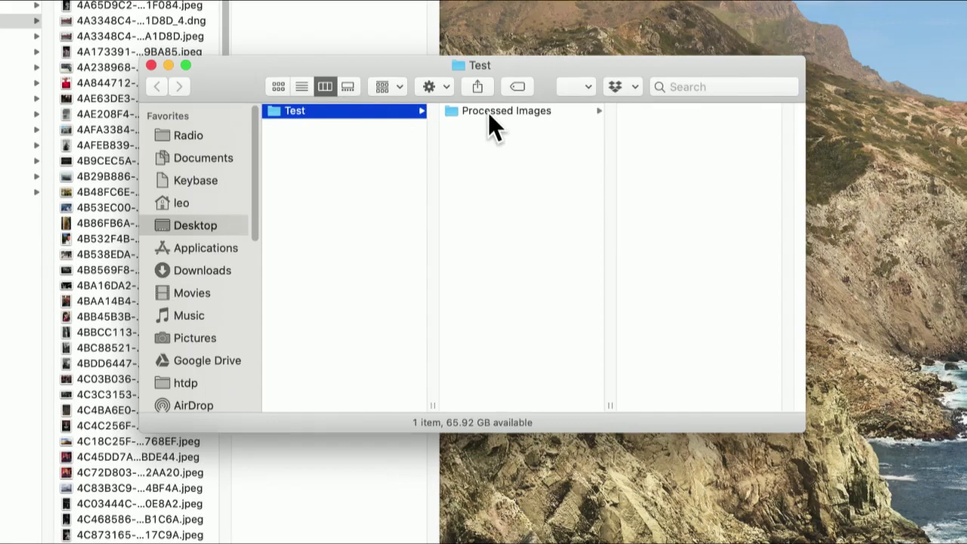
left_click(493, 113)
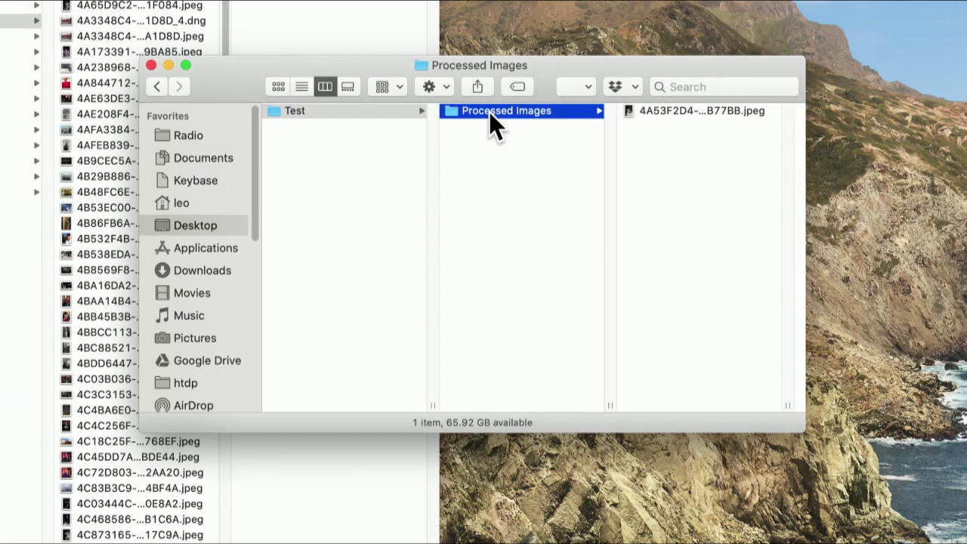
left_click(673, 112)
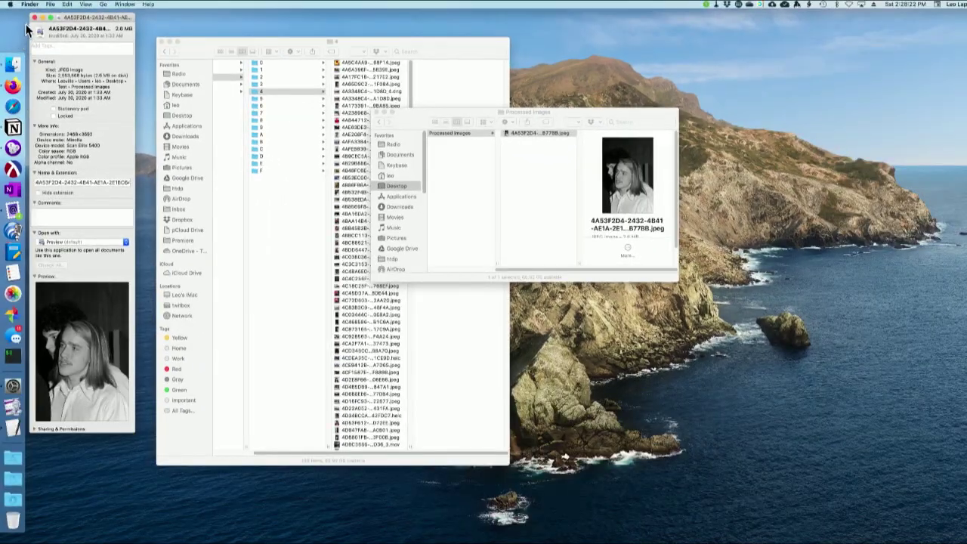
Close the Get Info, both Finder windows and the Extensions preferences window
left_click(33, 17)
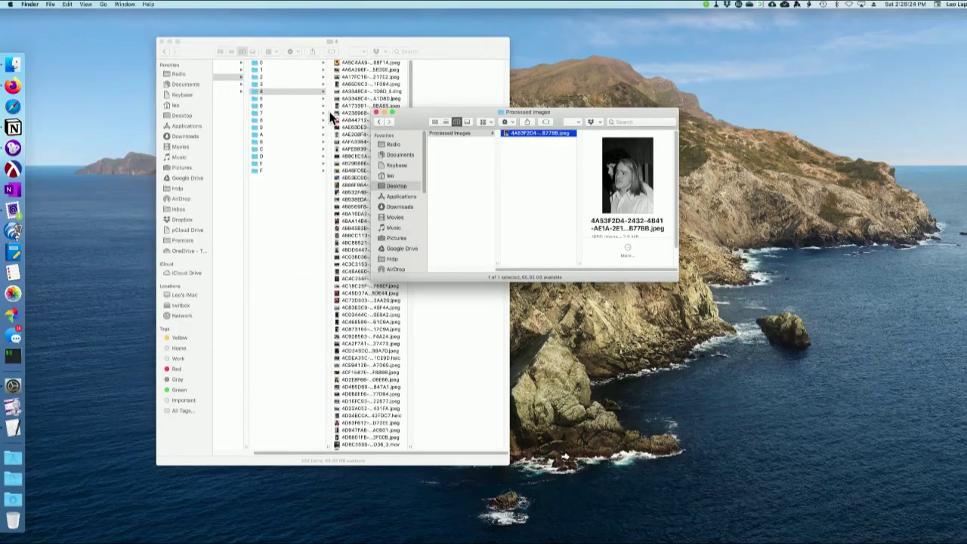
left_click(376, 112)
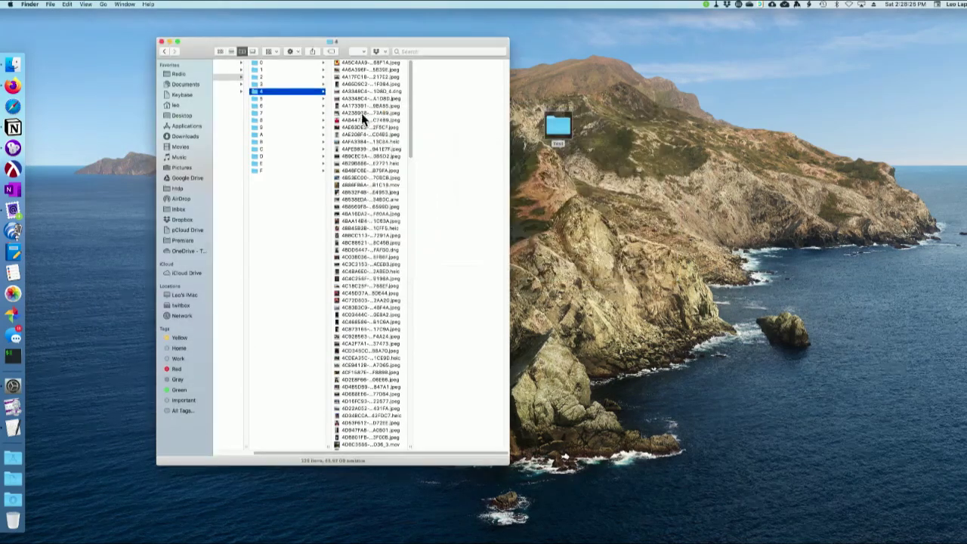
left_click(160, 41)
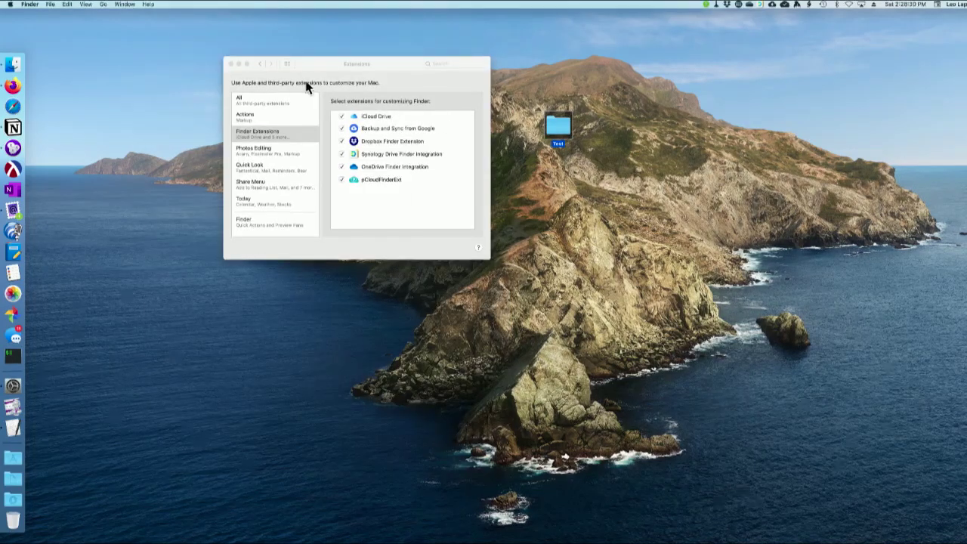
left_click(231, 64)
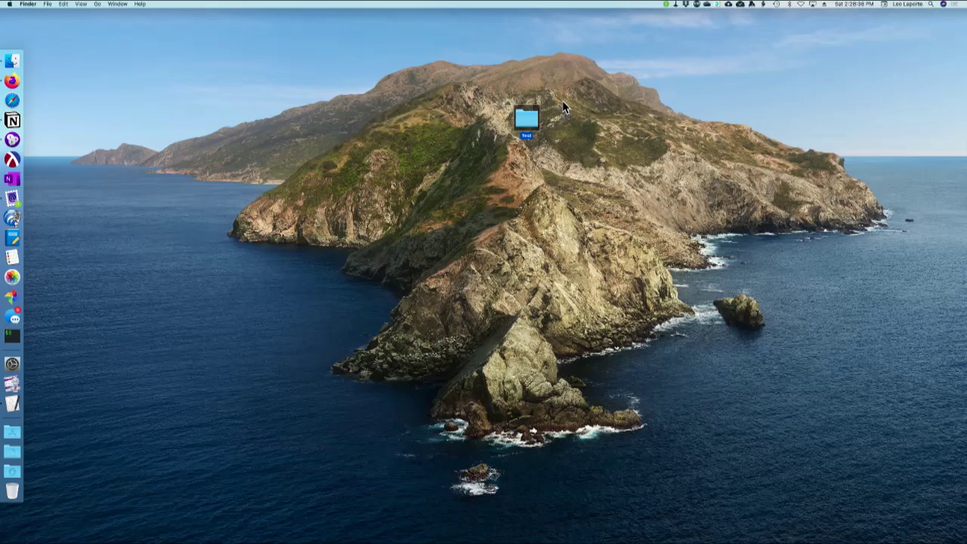
Launch Folder Actions Setup from Spotlight by searching 'fold'
key("super+space")
type("fold")
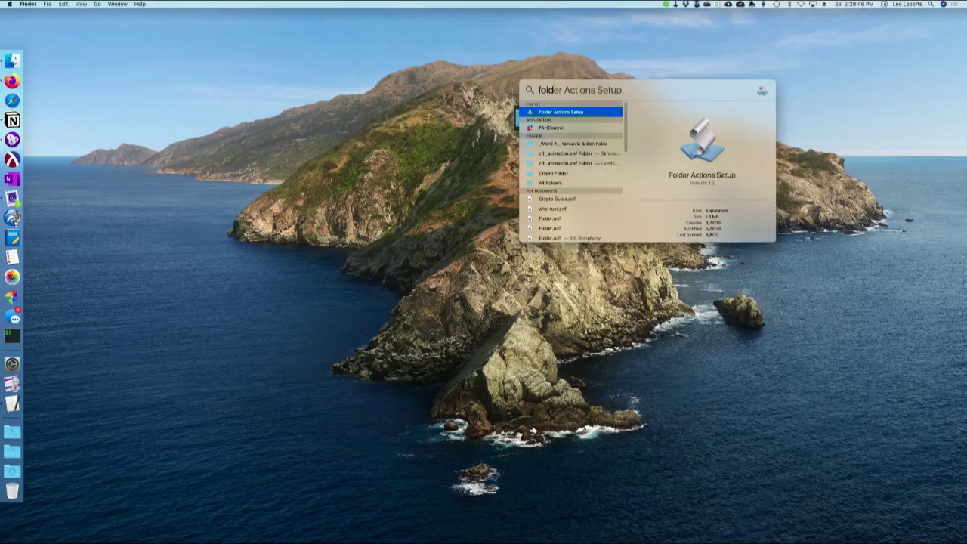
key("Return")
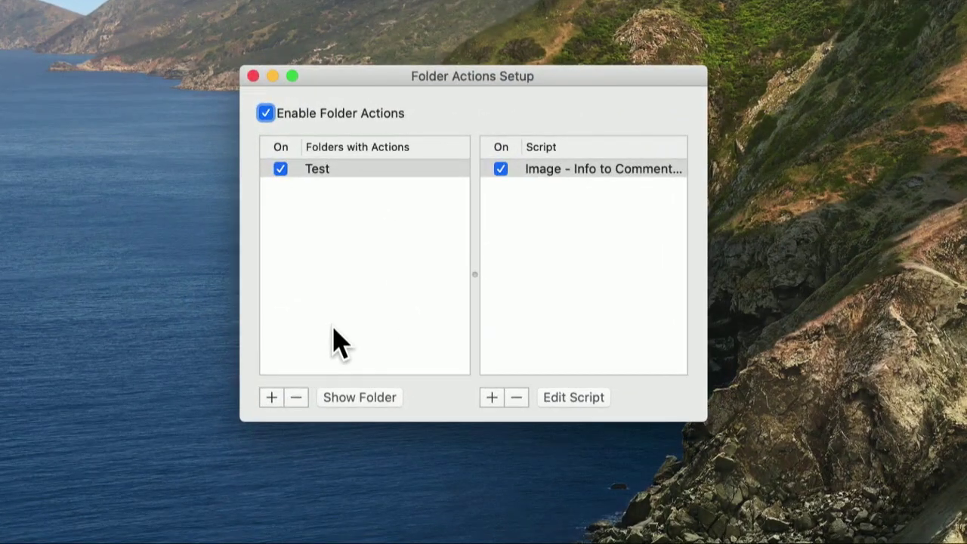
Browse the available scripts for attaching another to Test, then cancel without adding one
left_click(500, 395)
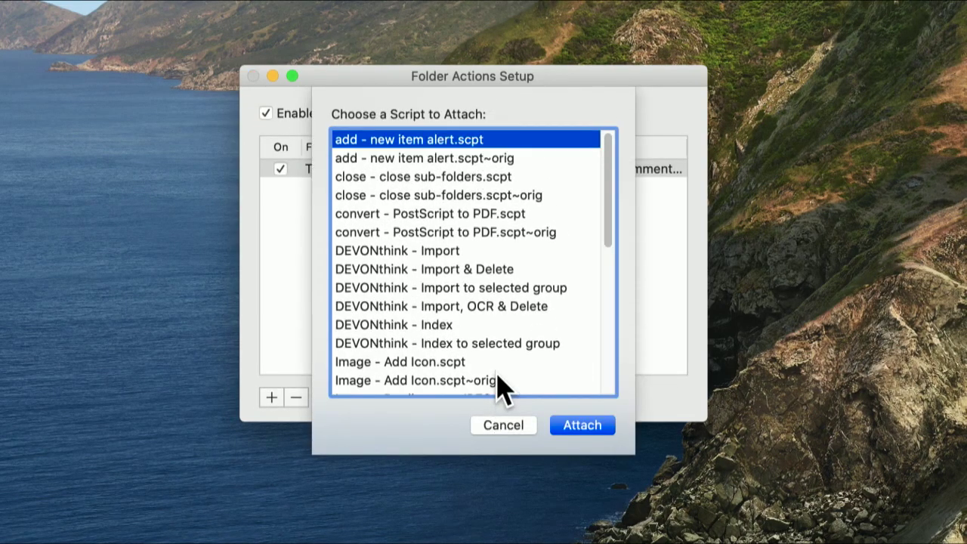
scroll(498, 327, "down", 5)
scroll(484, 328, "down", 3)
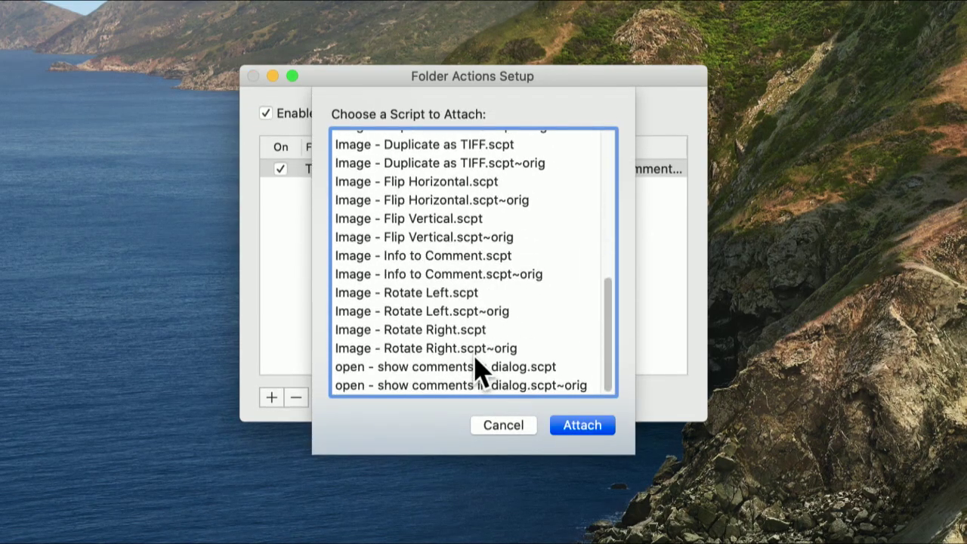
left_click(489, 426)
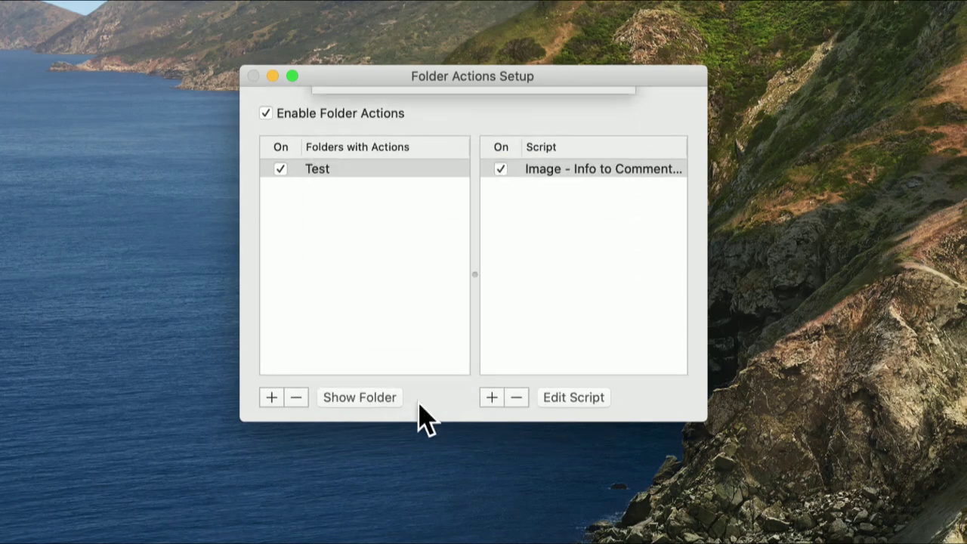